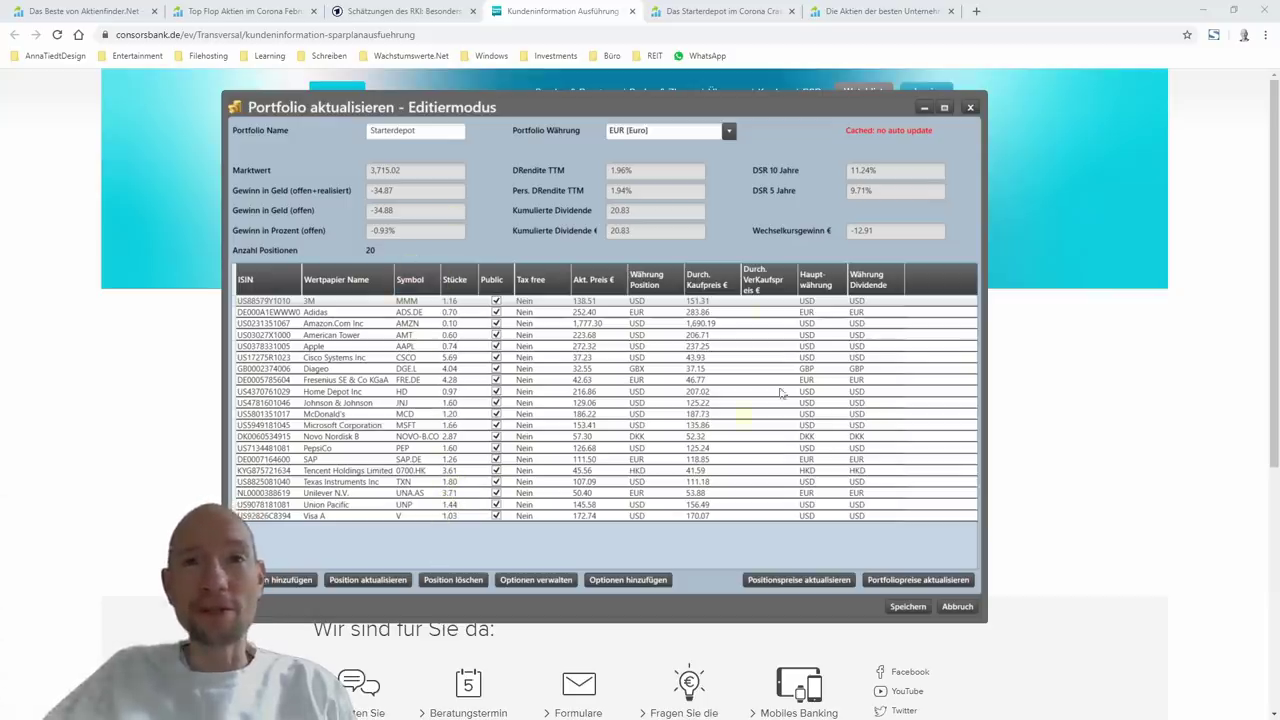
Minimize the Starterdepot portfolio window, switch to the Consorsbank Sparplanausführung workbook in Excel and enlarge the sheet to 130 %
{"action": "left_click", "coordinate": [926, 108]}
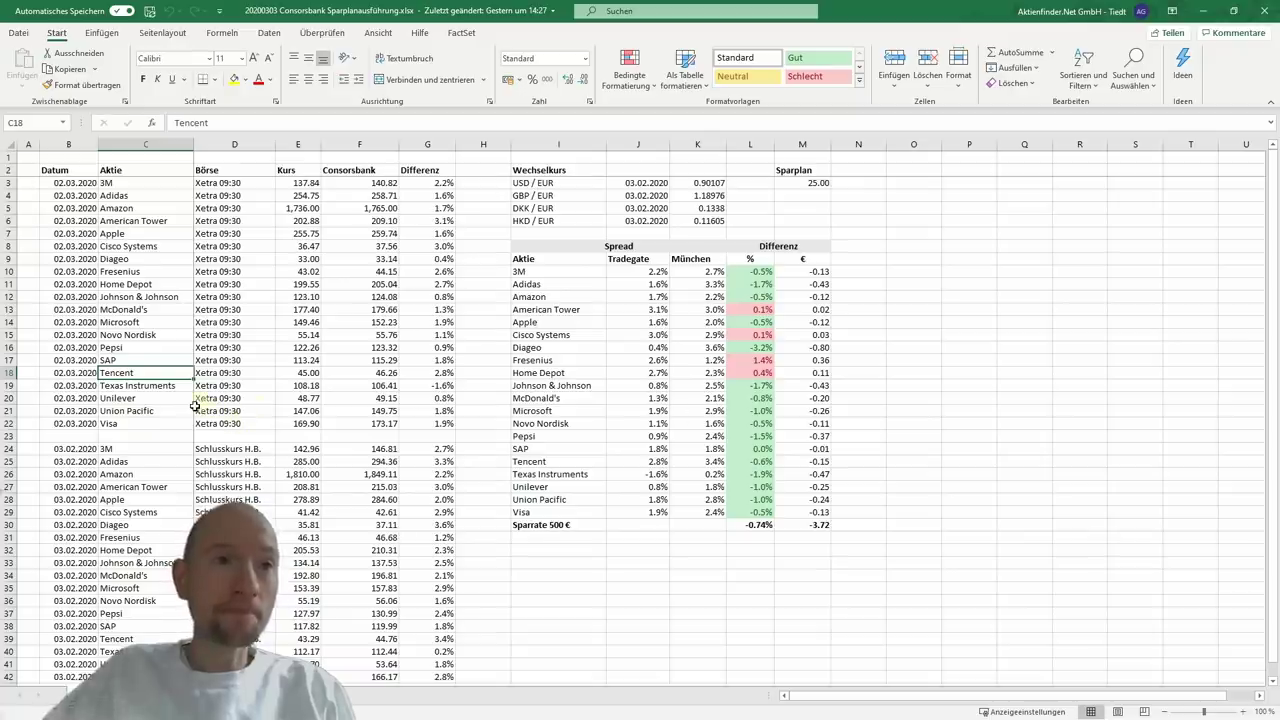
{"action": "scroll", "coordinate": [196, 407], "scroll_direction": "down", "scroll_amount": 1}
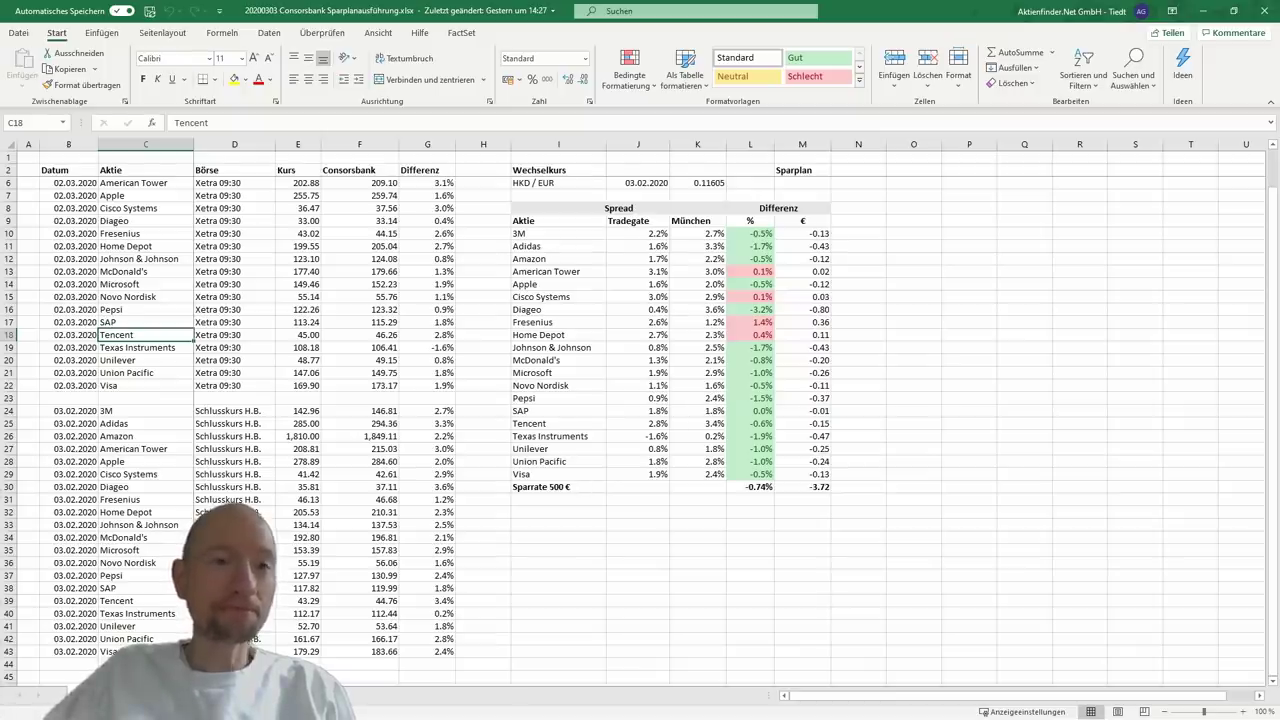
{"action": "scroll", "coordinate": [640, 420], "scroll_direction": "up", "scroll_amount": 1}
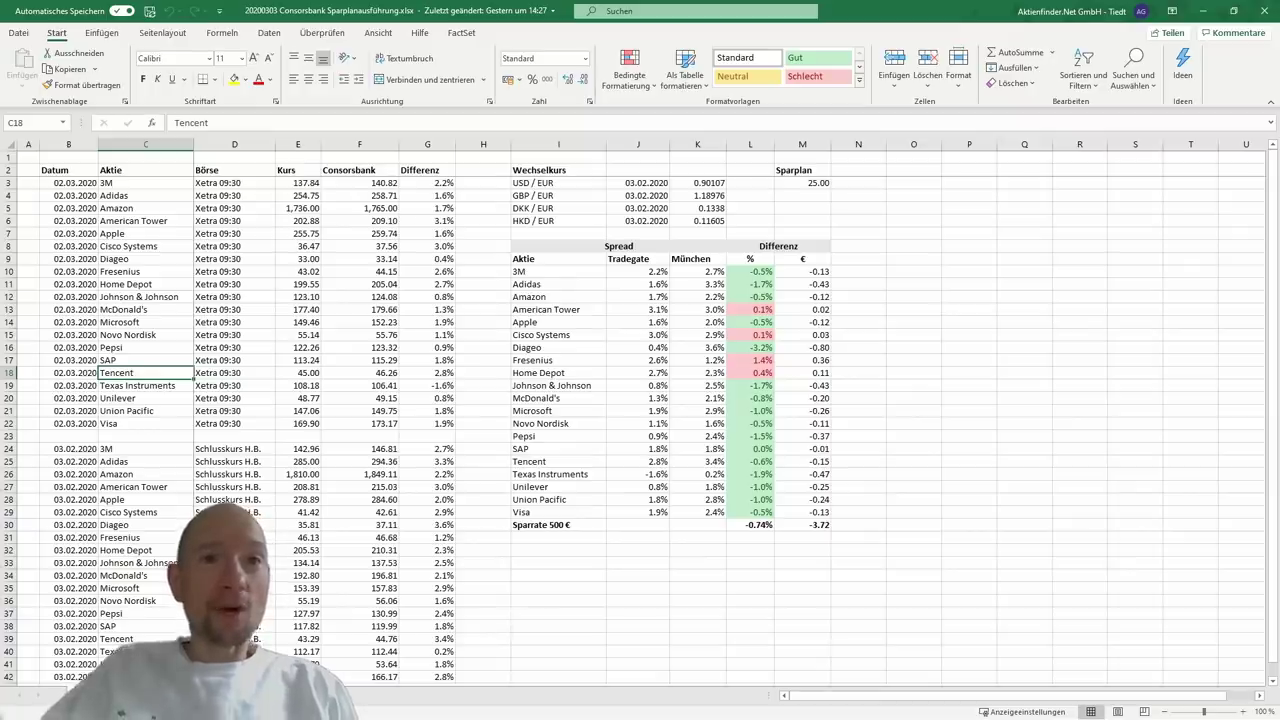
{"action": "scroll", "coordinate": [640, 420], "scroll_direction": "down", "scroll_amount": 1}
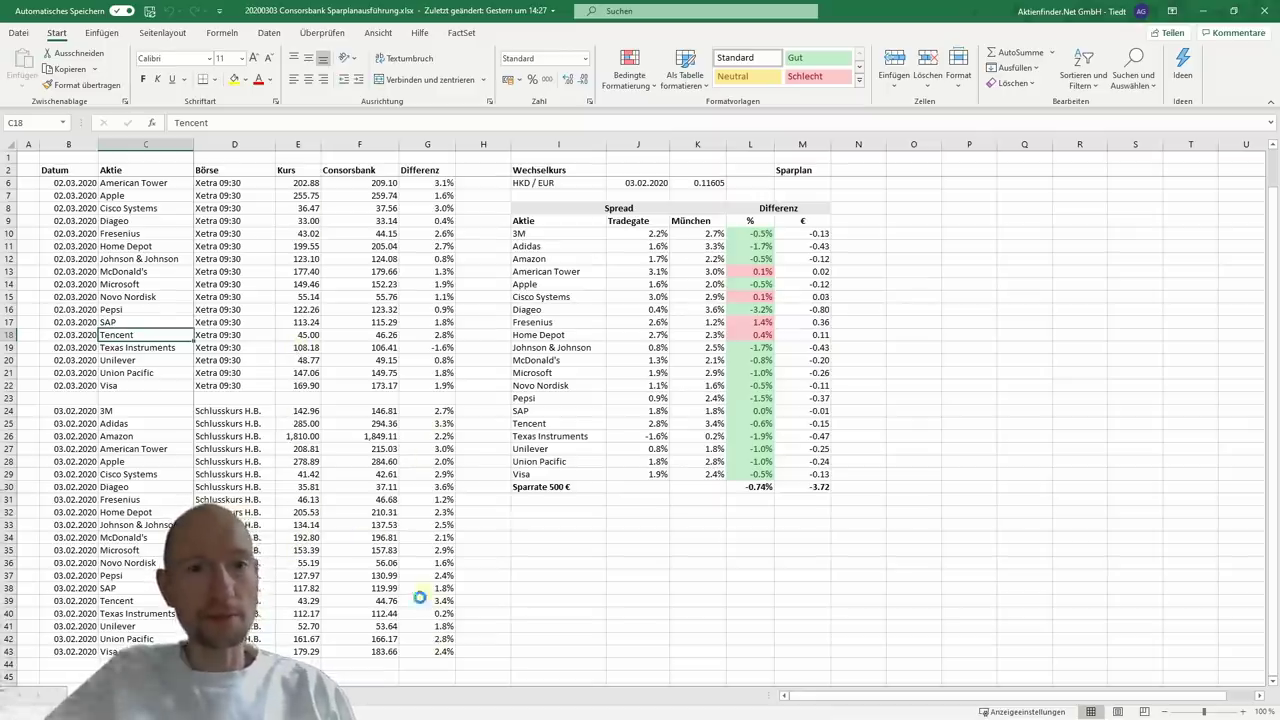
{"action": "scroll", "coordinate": [420, 597], "scroll_direction": "up", "scroll_amount": 1, "text": "ctrl"}
{"action": "scroll", "coordinate": [420, 597], "scroll_direction": "up", "scroll_amount": 1, "text": "ctrl"}
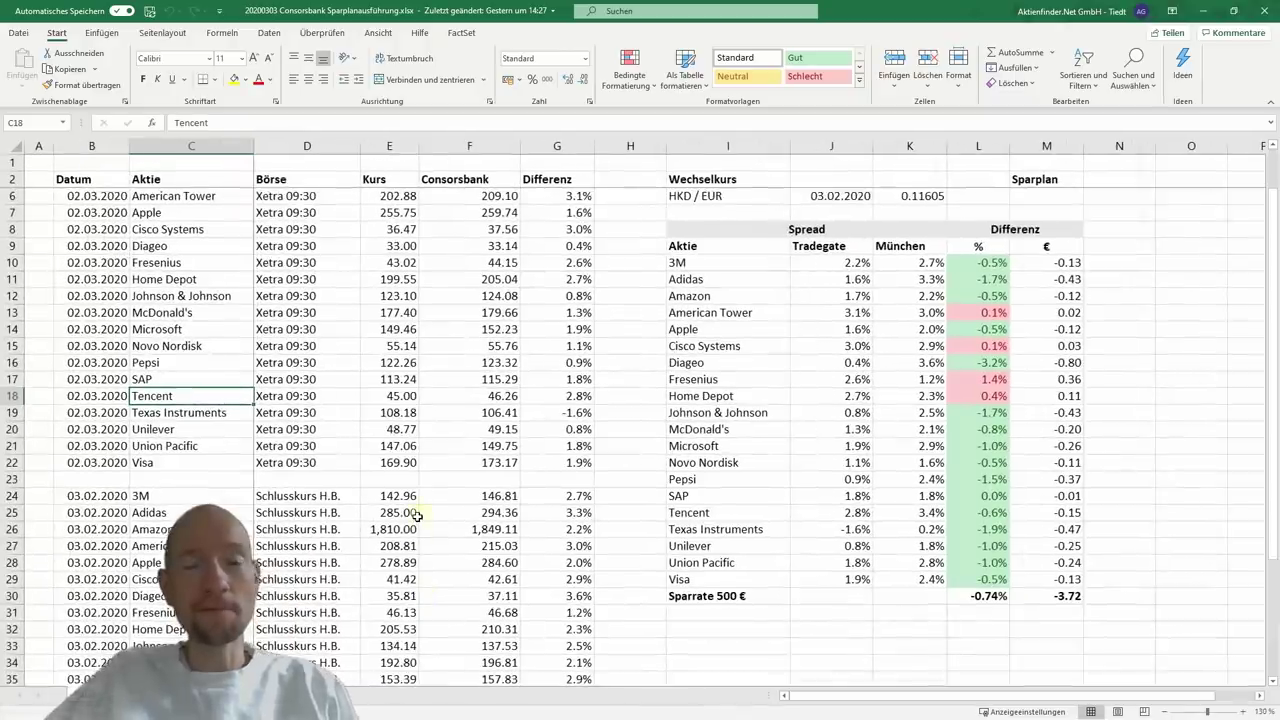
Examine the Differenz values dated 03.02.2020 for Diageo, Adidas and Tencent
{"action": "scroll", "coordinate": [418, 514], "scroll_direction": "down", "scroll_amount": 5}
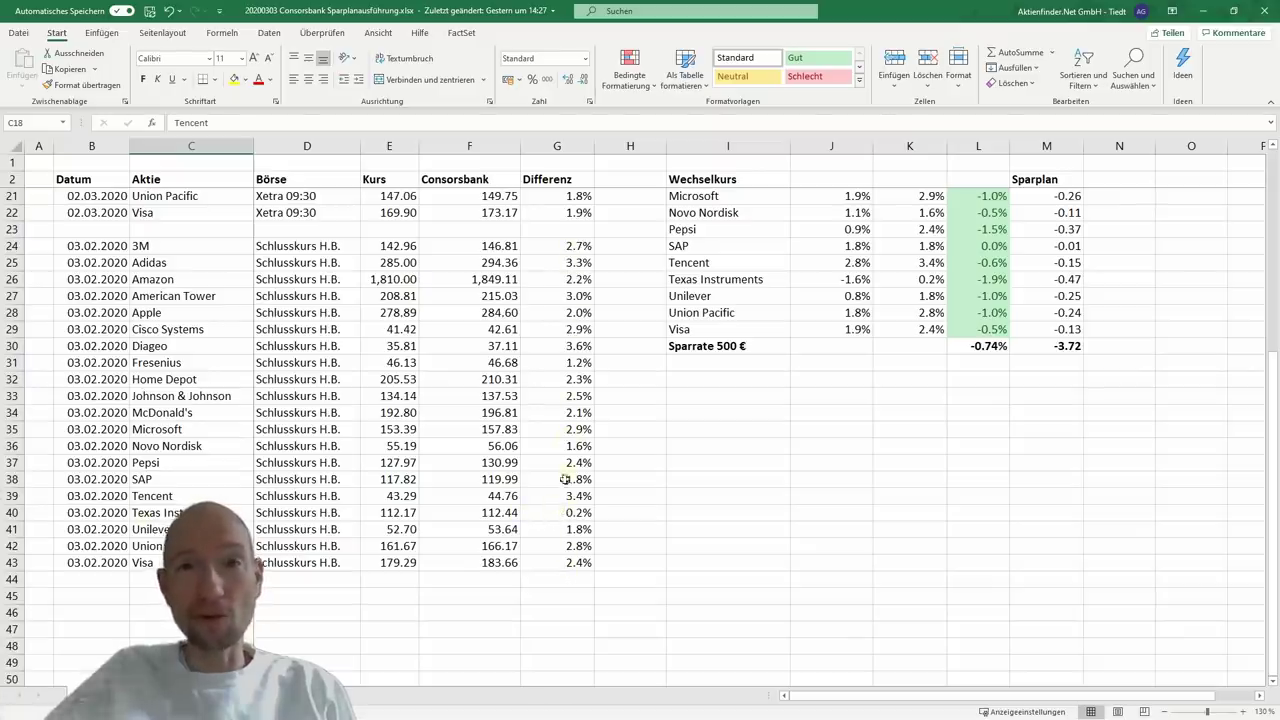
{"action": "left_click", "coordinate": [553, 345]}
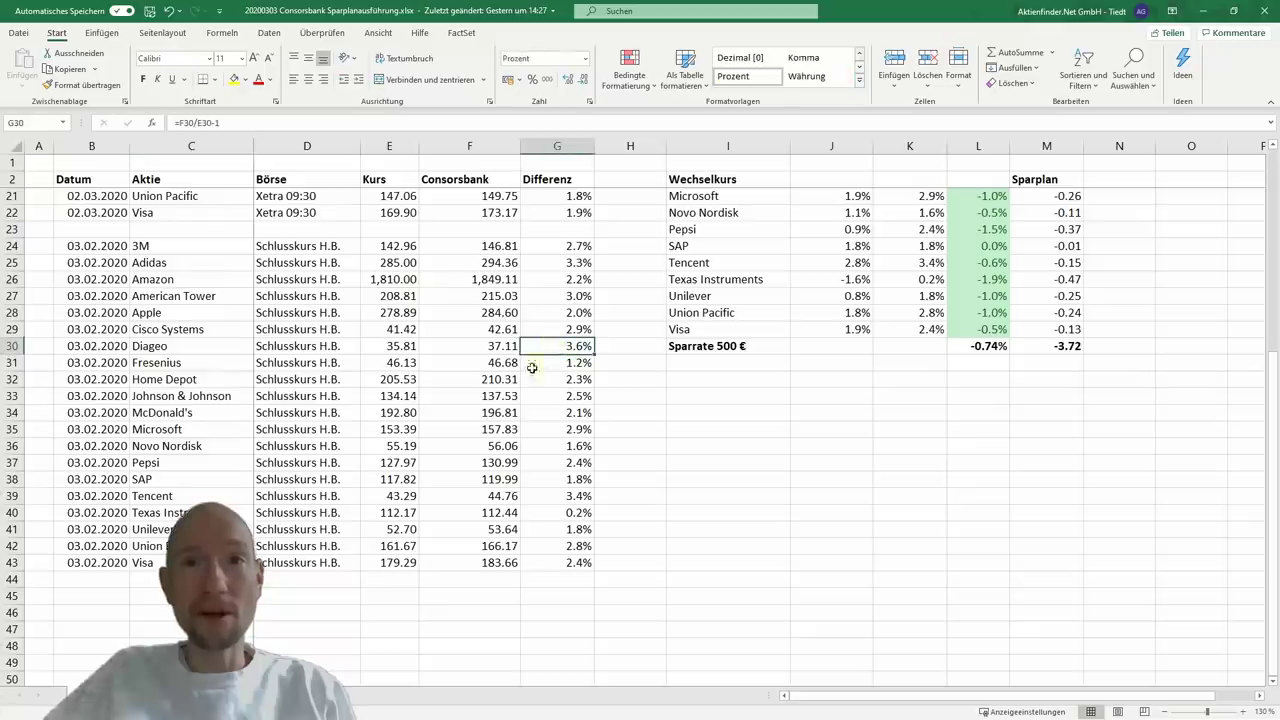
{"action": "left_click", "coordinate": [551, 259]}
{"action": "left_click", "coordinate": [545, 345]}
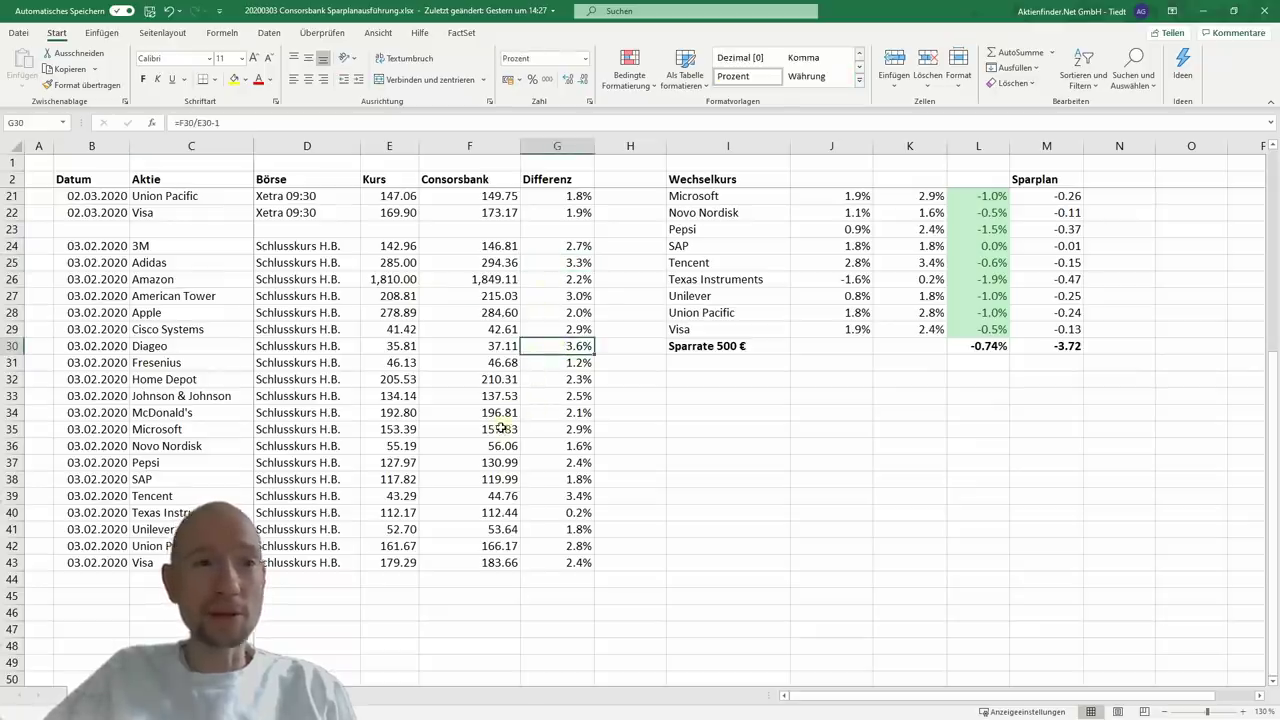
{"action": "left_click", "coordinate": [540, 495]}
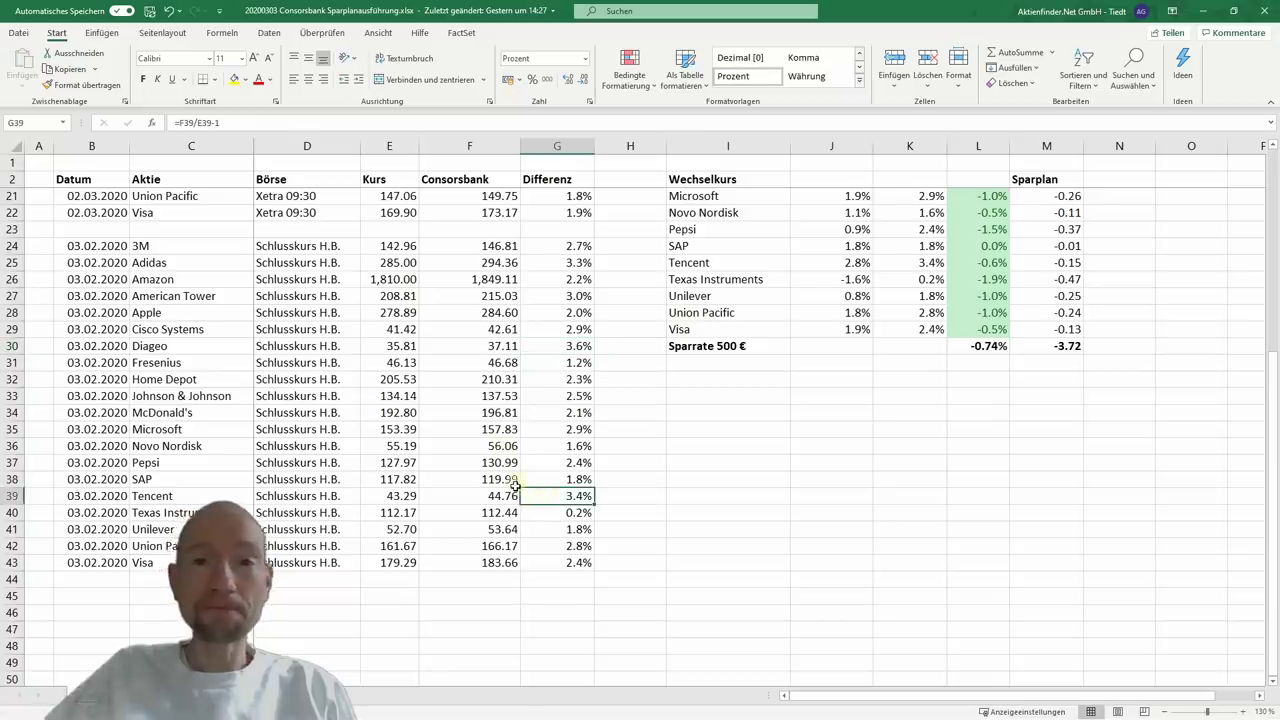
{"action": "scroll", "coordinate": [515, 484], "scroll_direction": "up", "scroll_amount": 1}
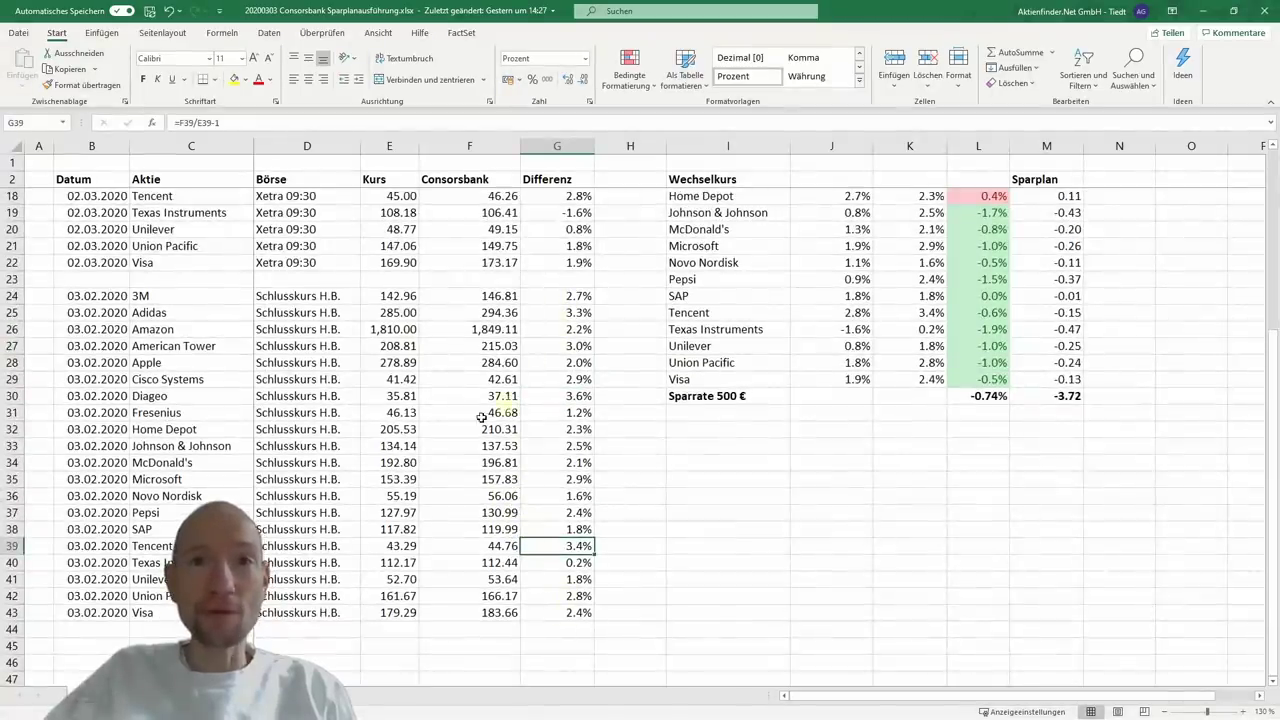
Check the Texas Instruments difference dated 02.03.2020 and the Schlusskurs H.B. exchange entries dated 03.02.2020
{"action": "scroll", "coordinate": [394, 465], "scroll_direction": "up", "scroll_amount": 5}
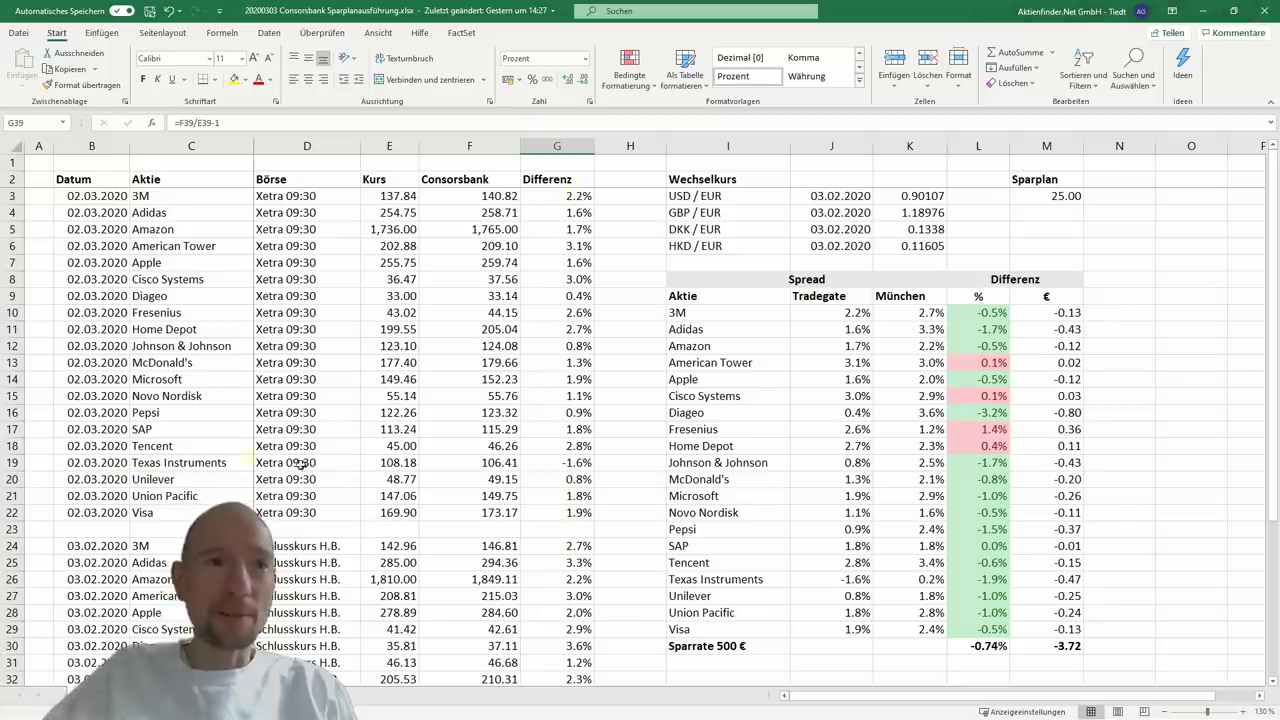
{"action": "left_click", "coordinate": [562, 463]}
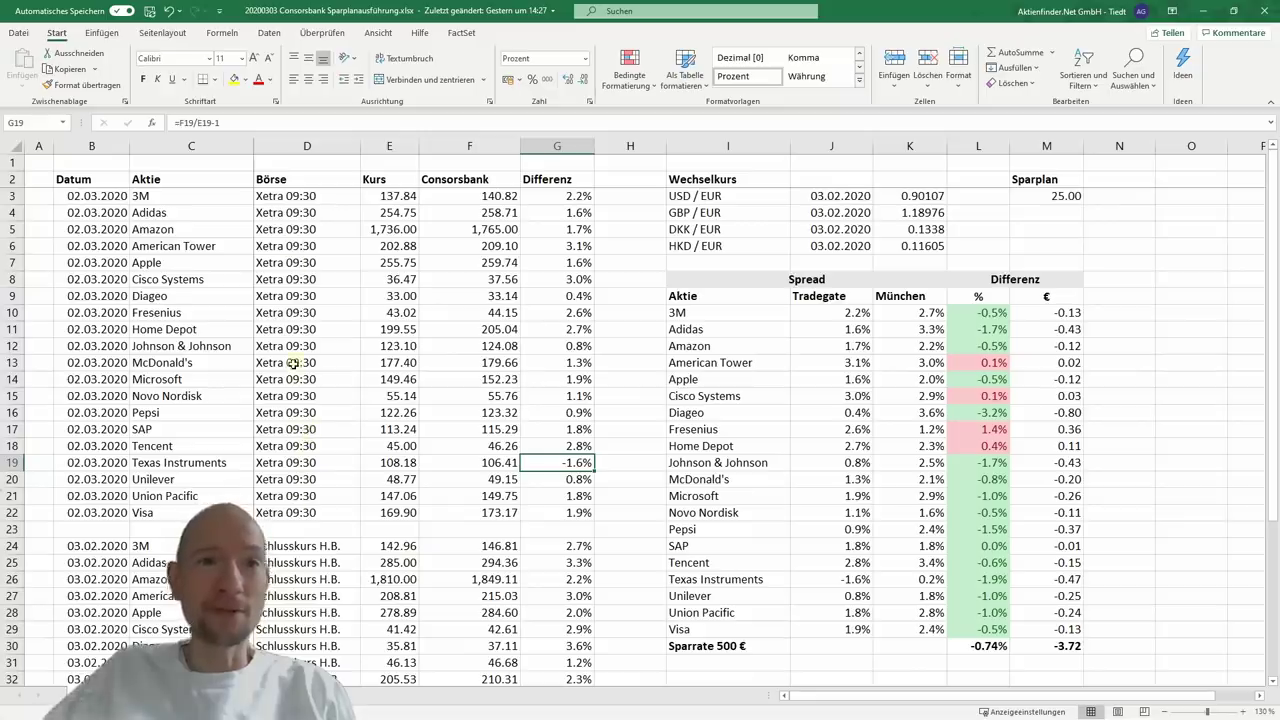
{"action": "scroll", "coordinate": [290, 440], "scroll_direction": "down", "scroll_amount": 4}
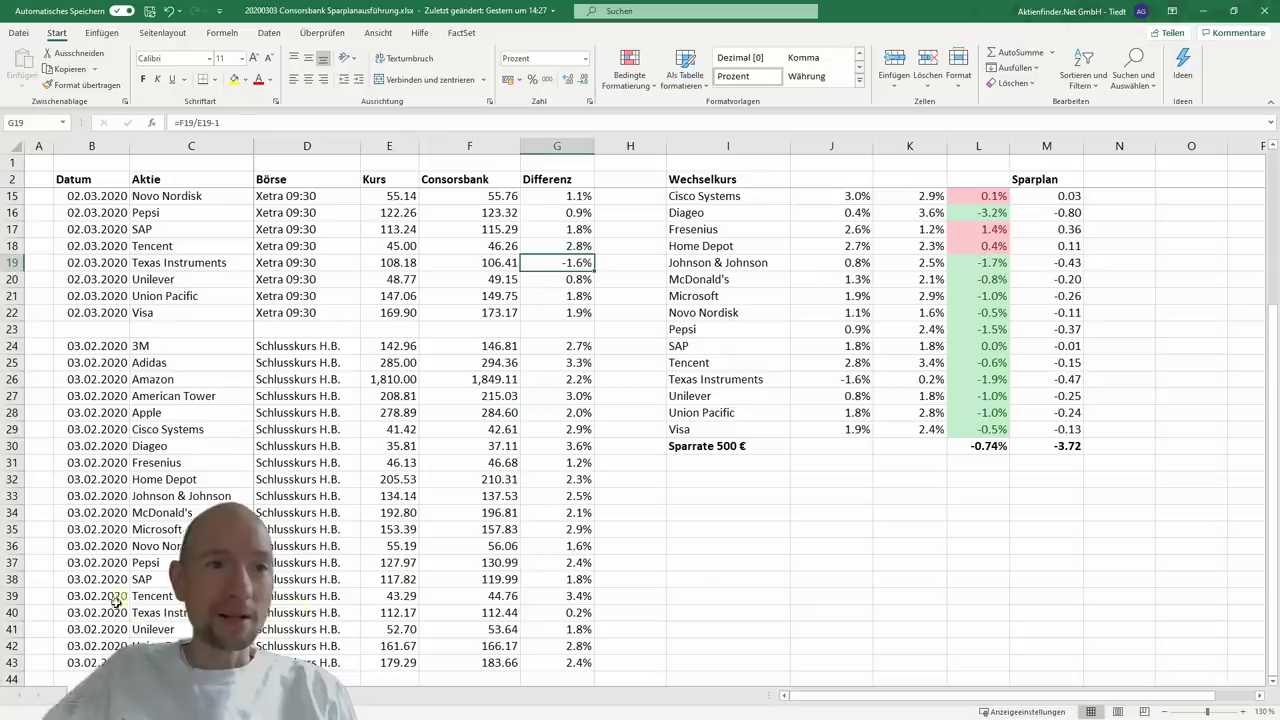
{"action": "left_click", "coordinate": [345, 596]}
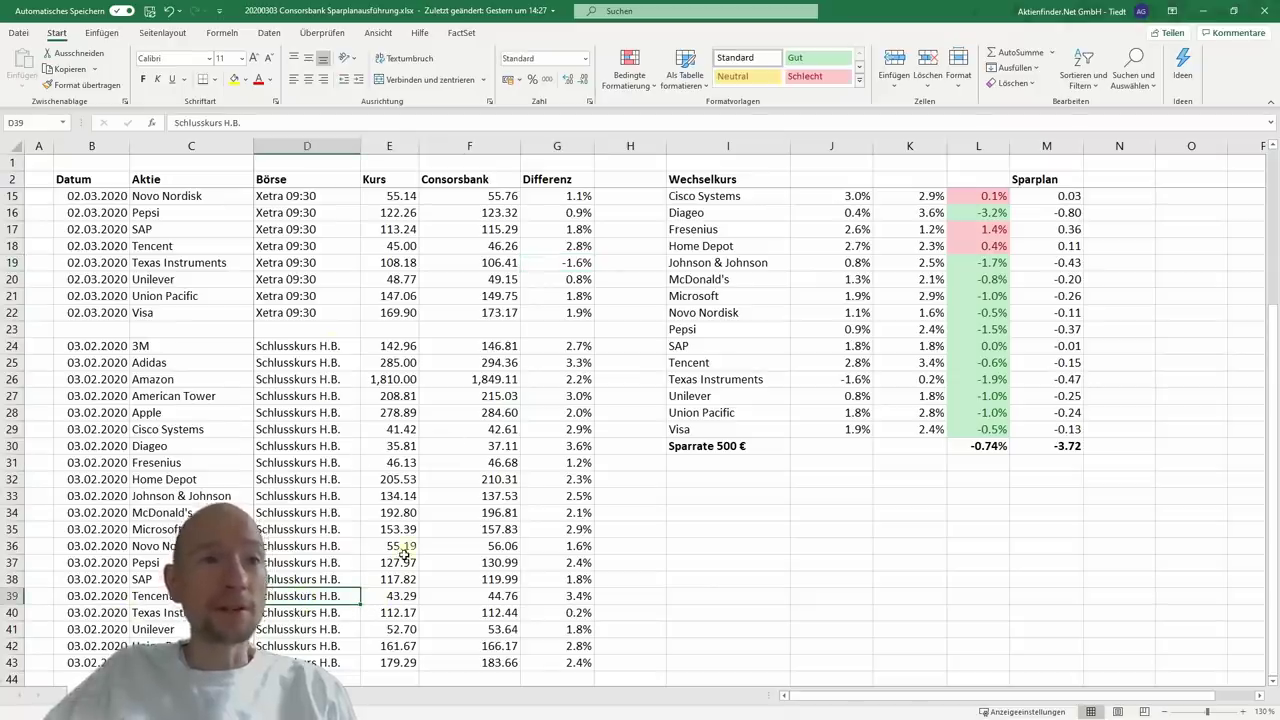
{"action": "left_click", "coordinate": [281, 545]}
Compare the Tradegate and München spread columns and highlight the percentage difference column from 3M down to the Sparrate row
{"action": "scroll", "coordinate": [497, 552], "scroll_direction": "up", "scroll_amount": 4}
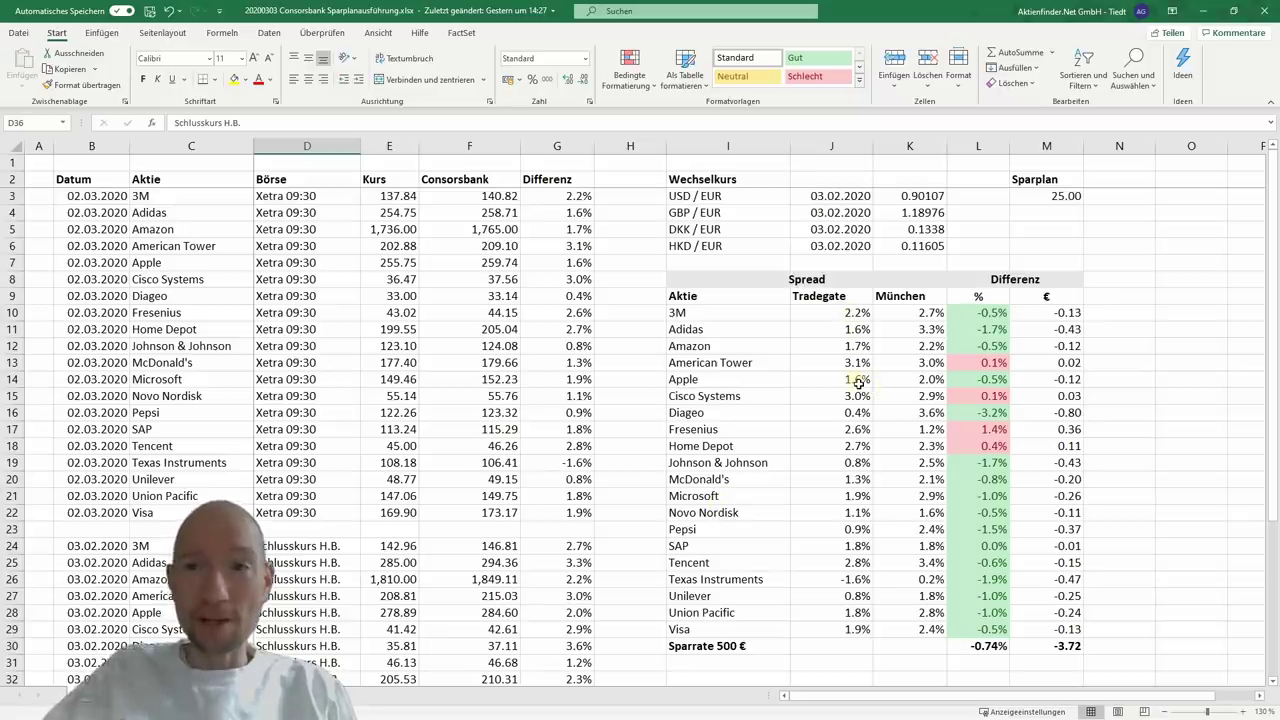
{"action": "left_click", "coordinate": [814, 296]}
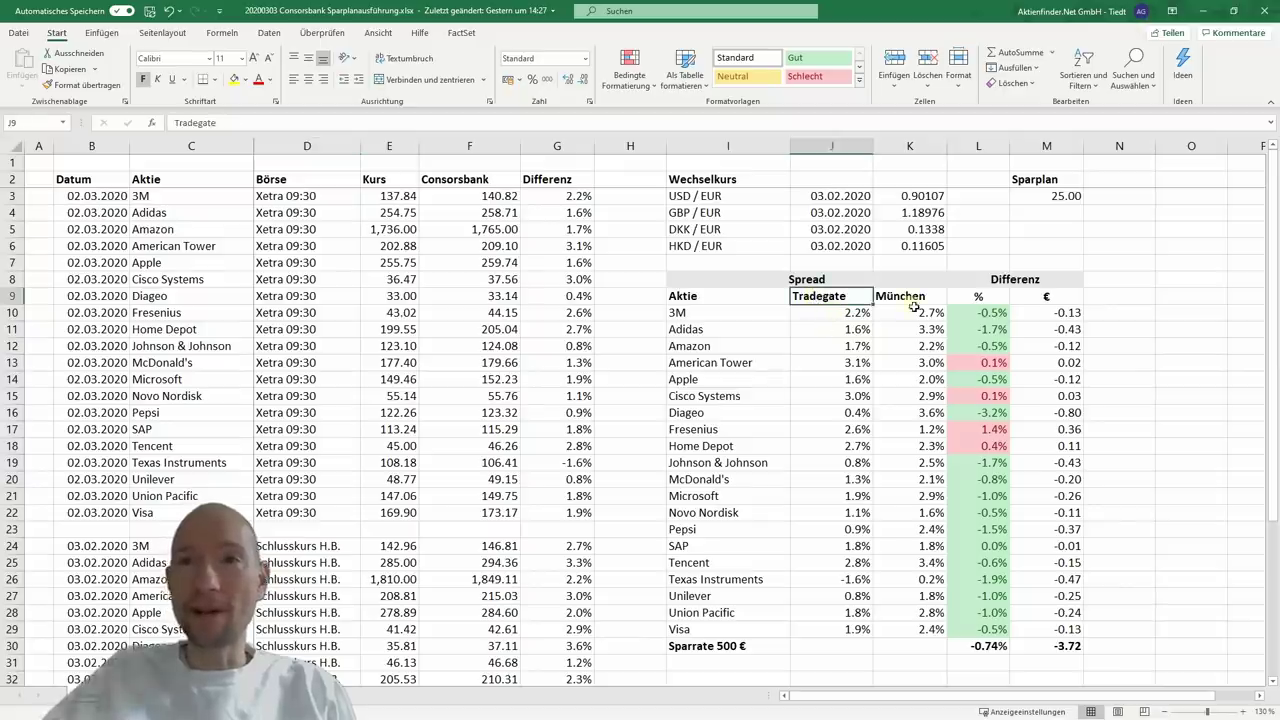
{"action": "left_click", "coordinate": [913, 297]}
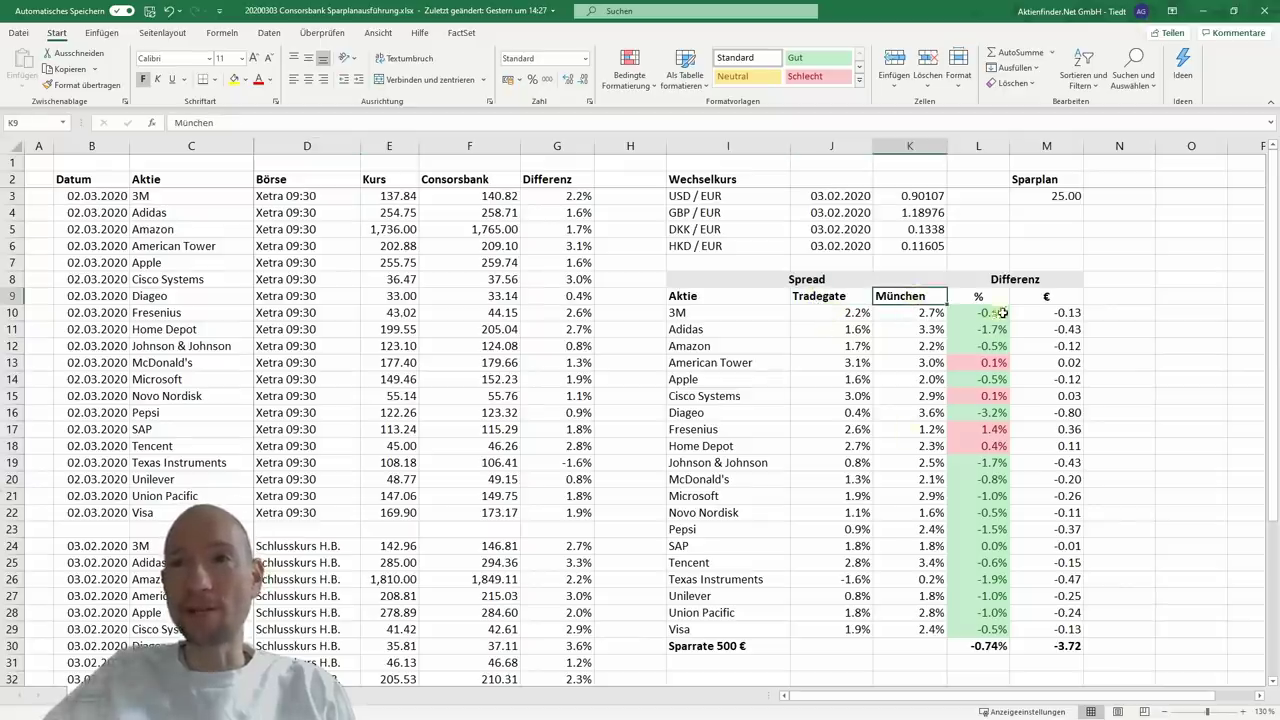
{"action": "left_click_drag", "start_coordinate": [980, 312], "coordinate": [980, 345]}
{"action": "left_click_drag", "start_coordinate": [986, 452], "coordinate": [978, 640]}
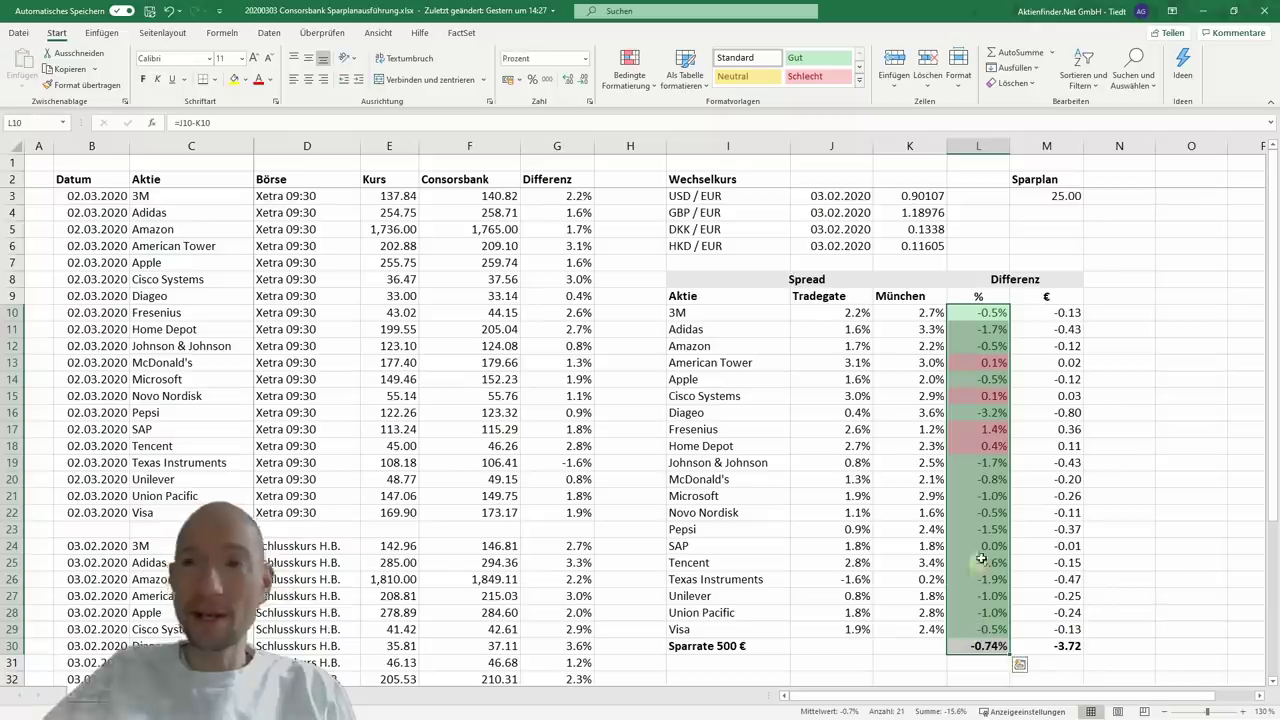
{"action": "left_click_drag", "start_coordinate": [983, 353], "coordinate": [984, 314]}
{"action": "left_click", "coordinate": [984, 345]}
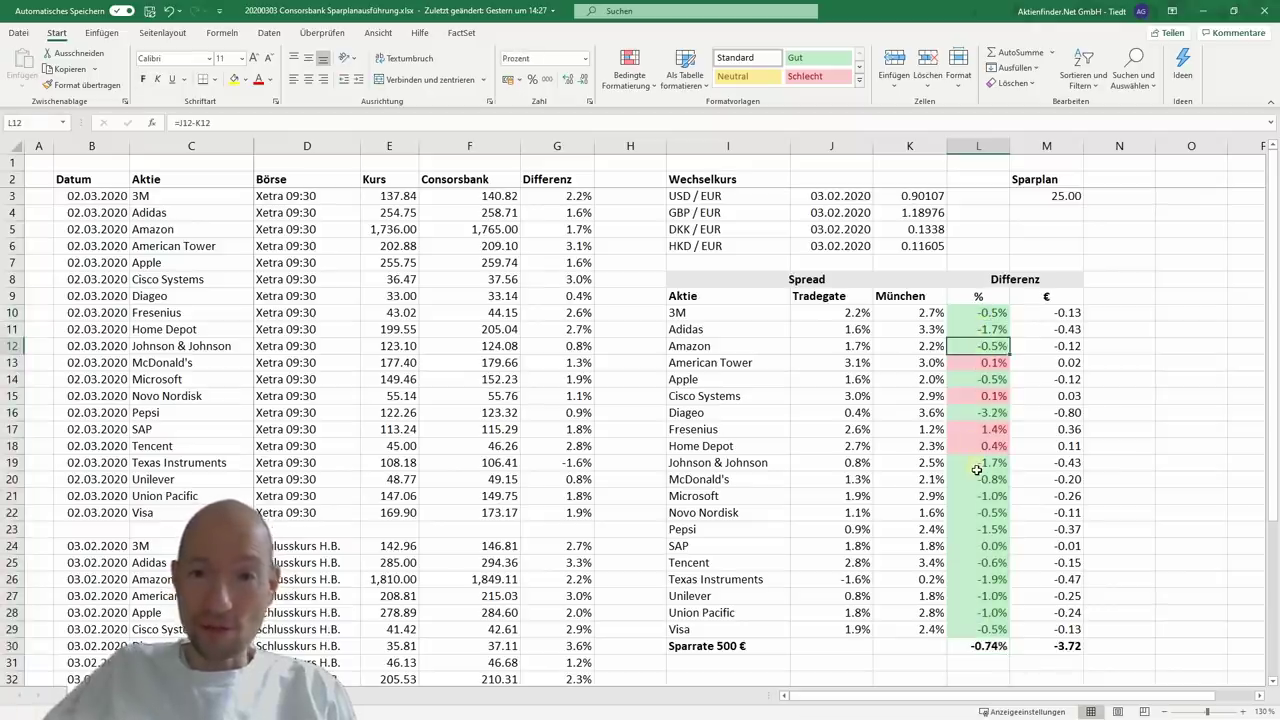
Inspect the percentage differences of Diageo and the red-marked stocks Fresenius, Cisco Systems, American Tower and Home Depot
{"action": "left_click", "coordinate": [982, 412]}
{"action": "left_click", "coordinate": [986, 429]}
{"action": "left_click", "coordinate": [982, 396]}
{"action": "left_click", "coordinate": [978, 364]}
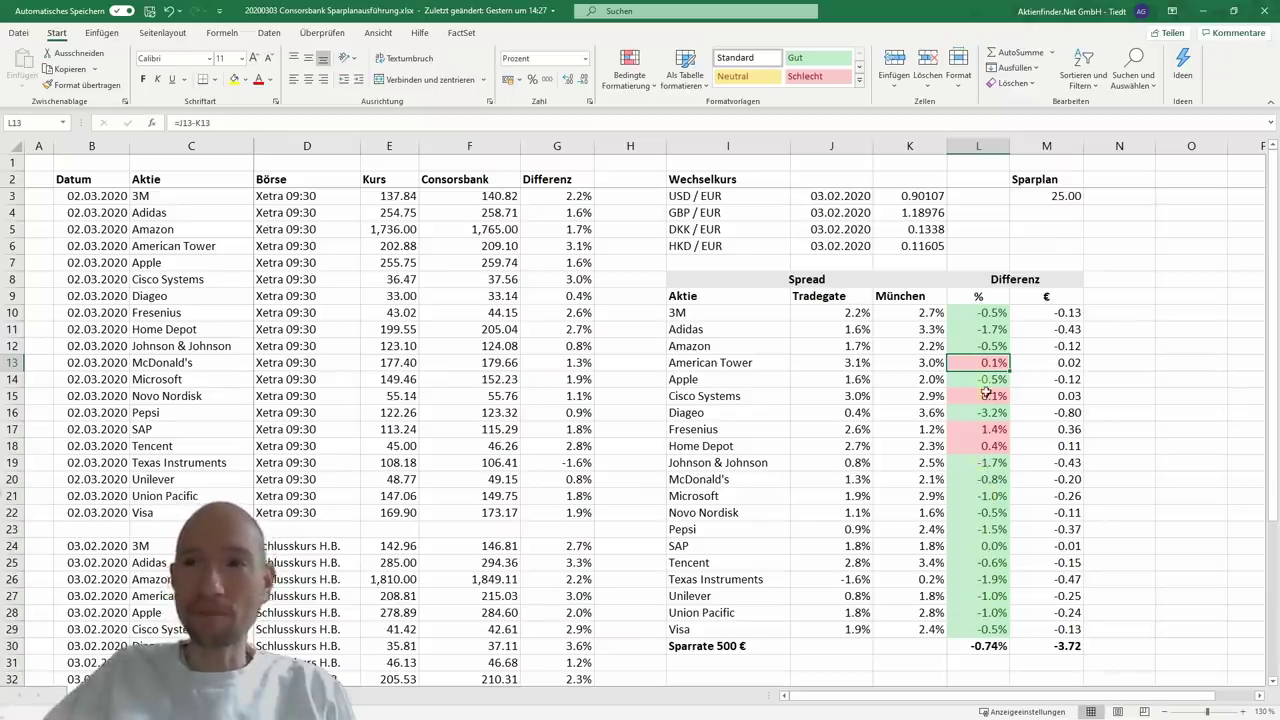
{"action": "left_click_drag", "start_coordinate": [980, 363], "coordinate": [975, 398]}
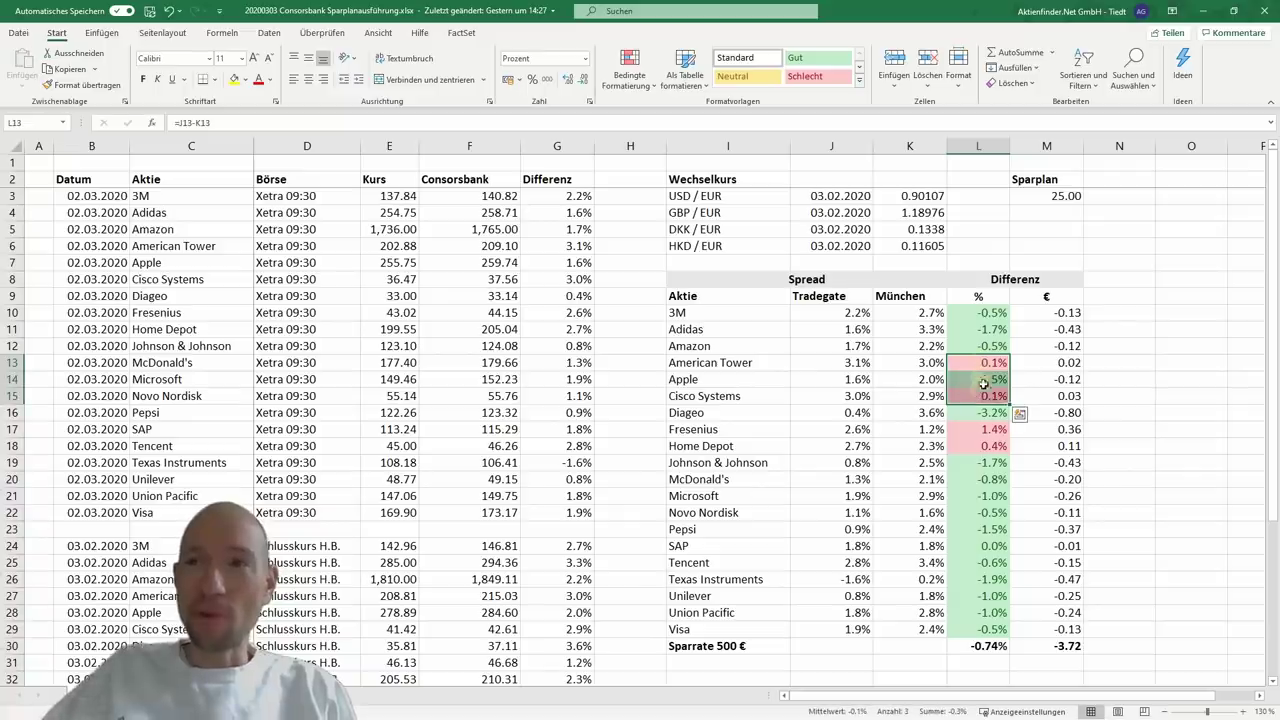
{"action": "left_click", "coordinate": [978, 446]}
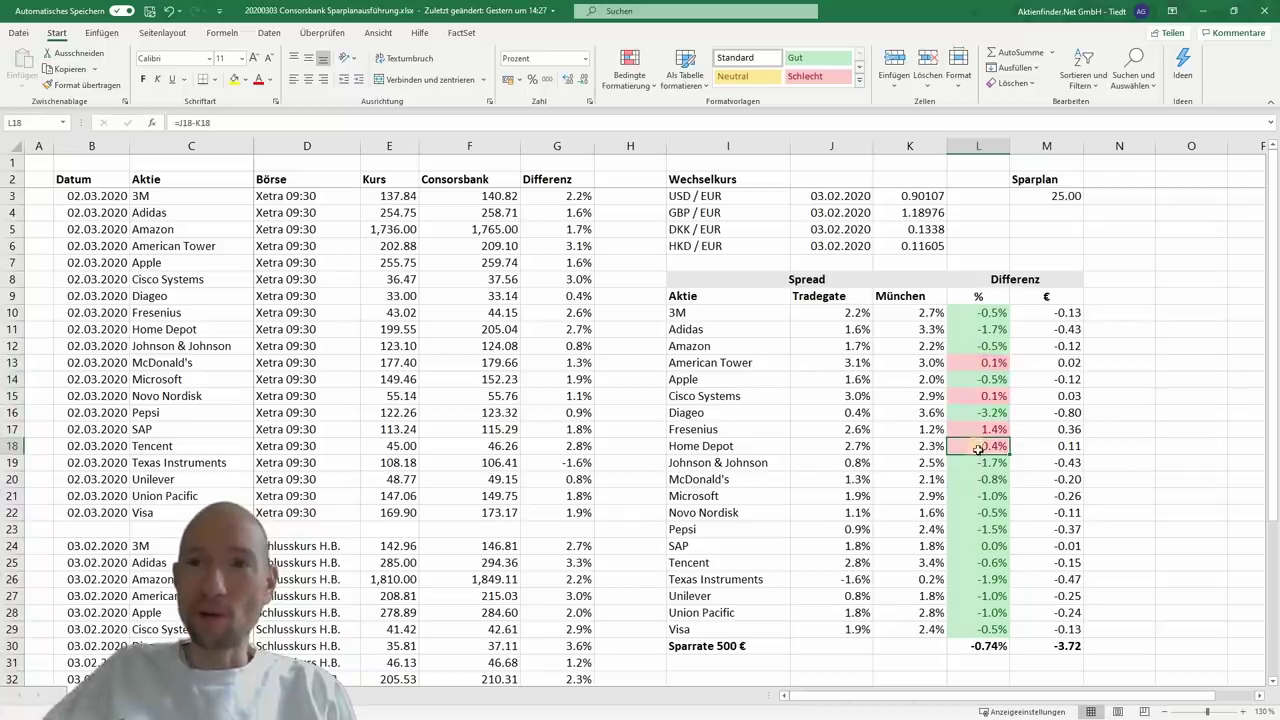
{"action": "left_click", "coordinate": [977, 430]}
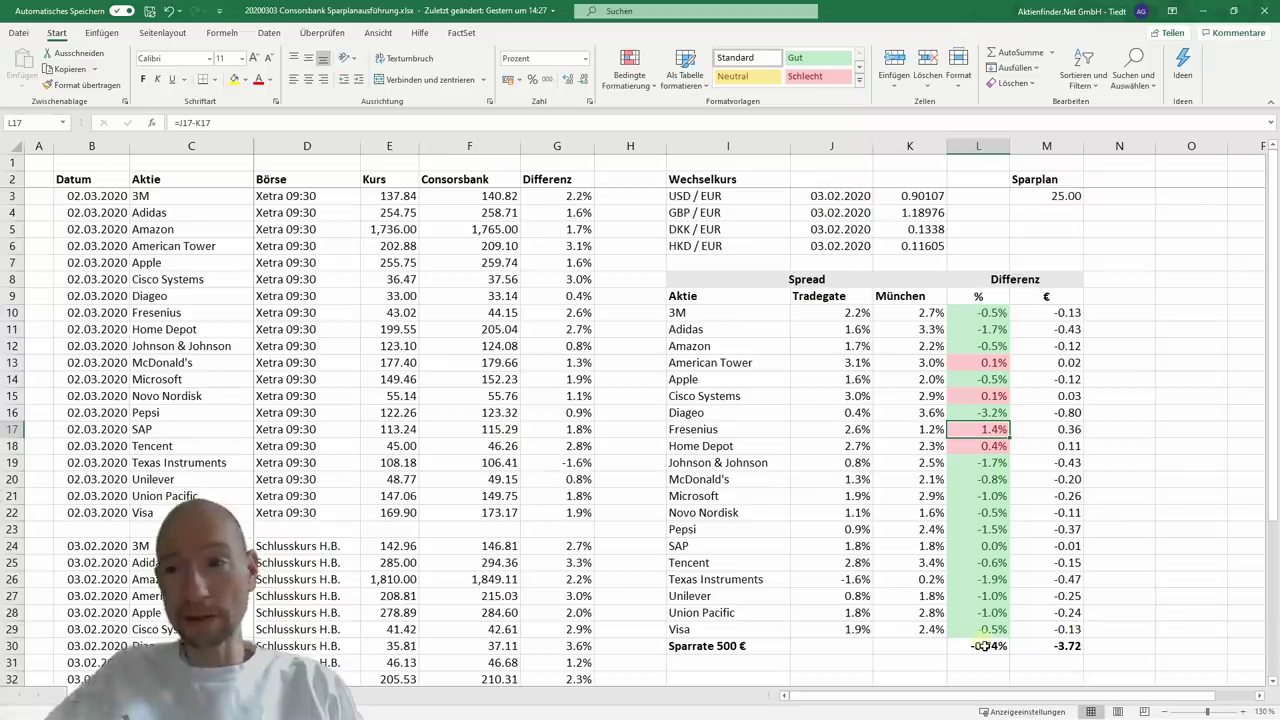
Examine the euro difference total in the "Sparrate 500 €" row
{"action": "left_click", "coordinate": [1047, 648]}
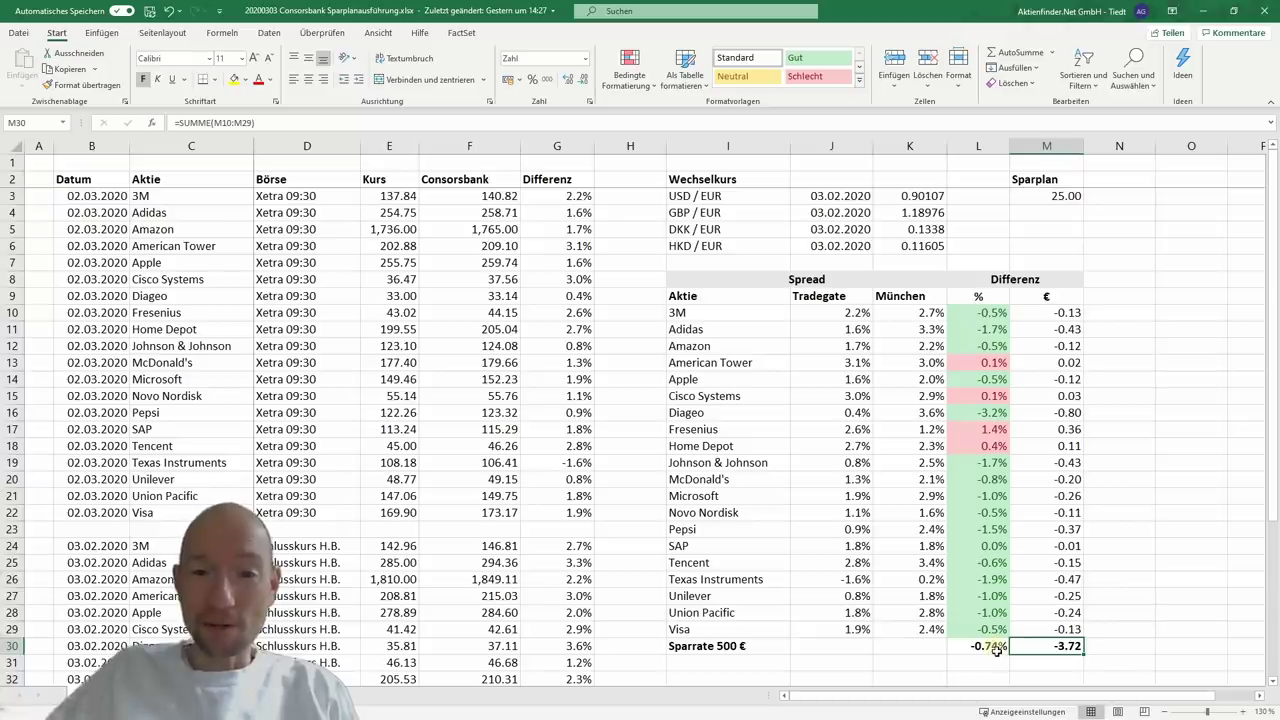
{"action": "left_click", "coordinate": [714, 648]}
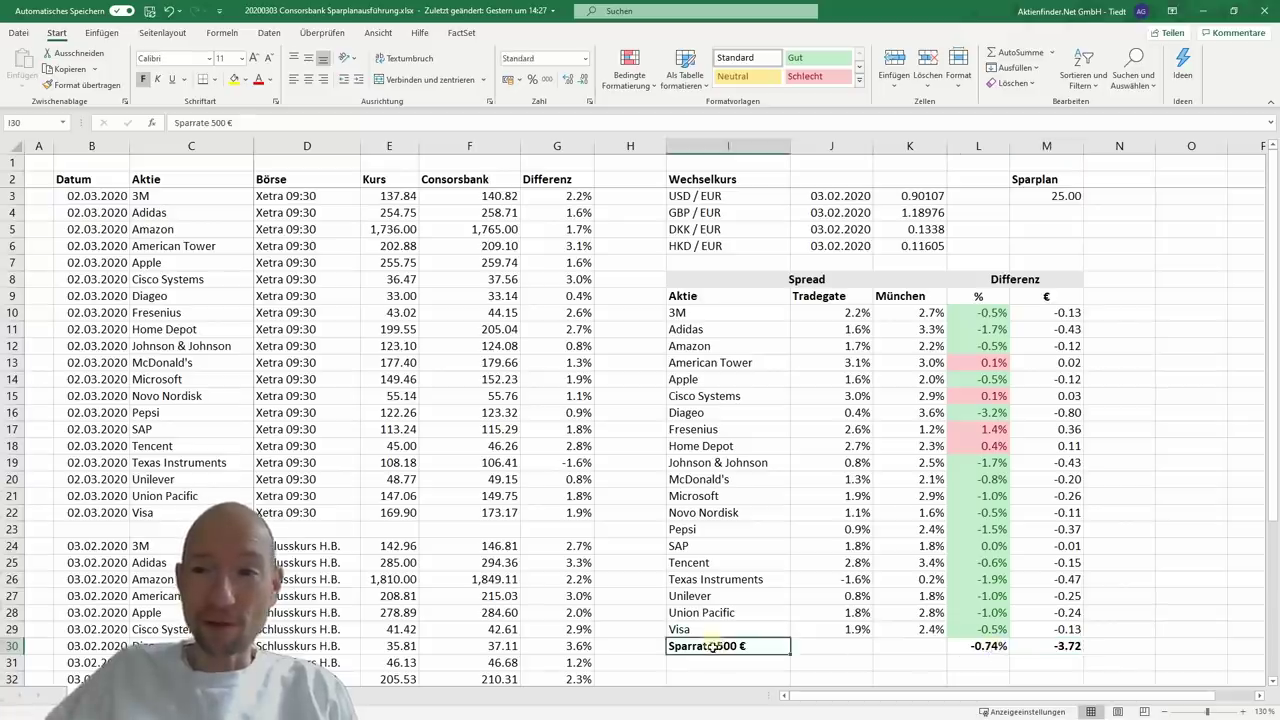
{"action": "left_click", "coordinate": [1037, 645]}
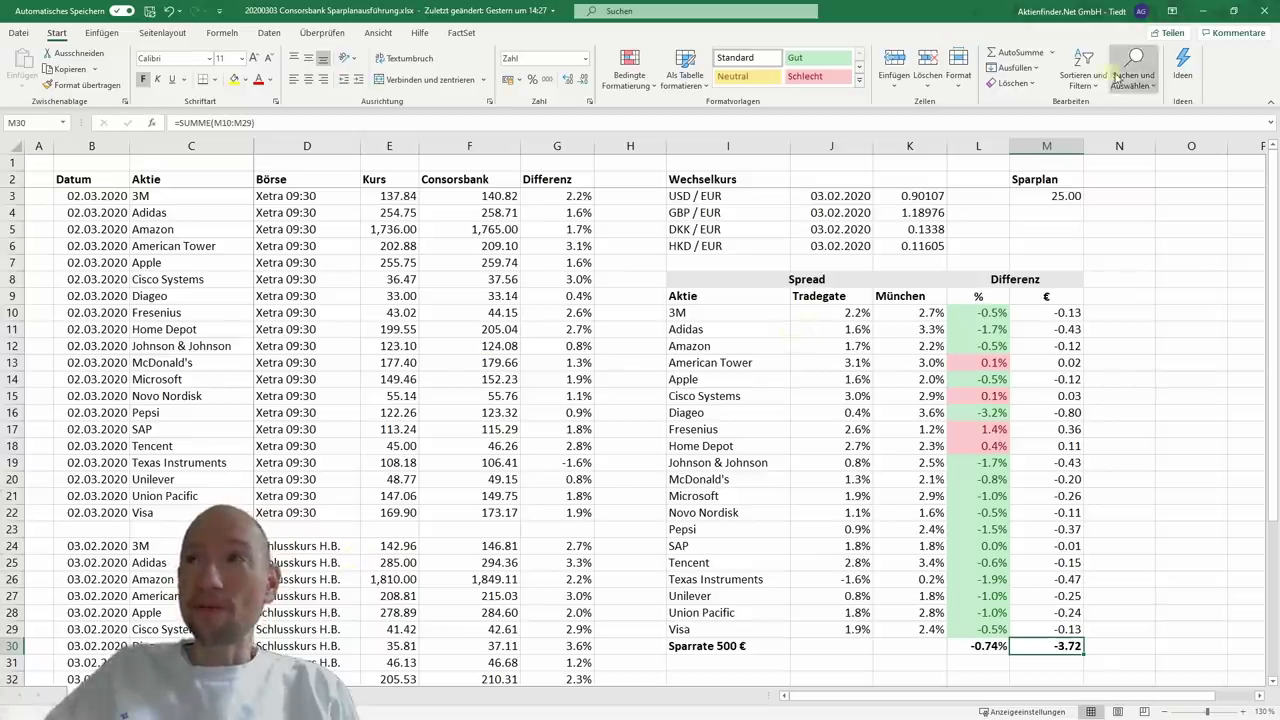
Minimize the workbook, switch to the browser's "Das Starterdepot im Corona Crash" article and enlarge the page
{"action": "left_click", "coordinate": [1205, 12]}
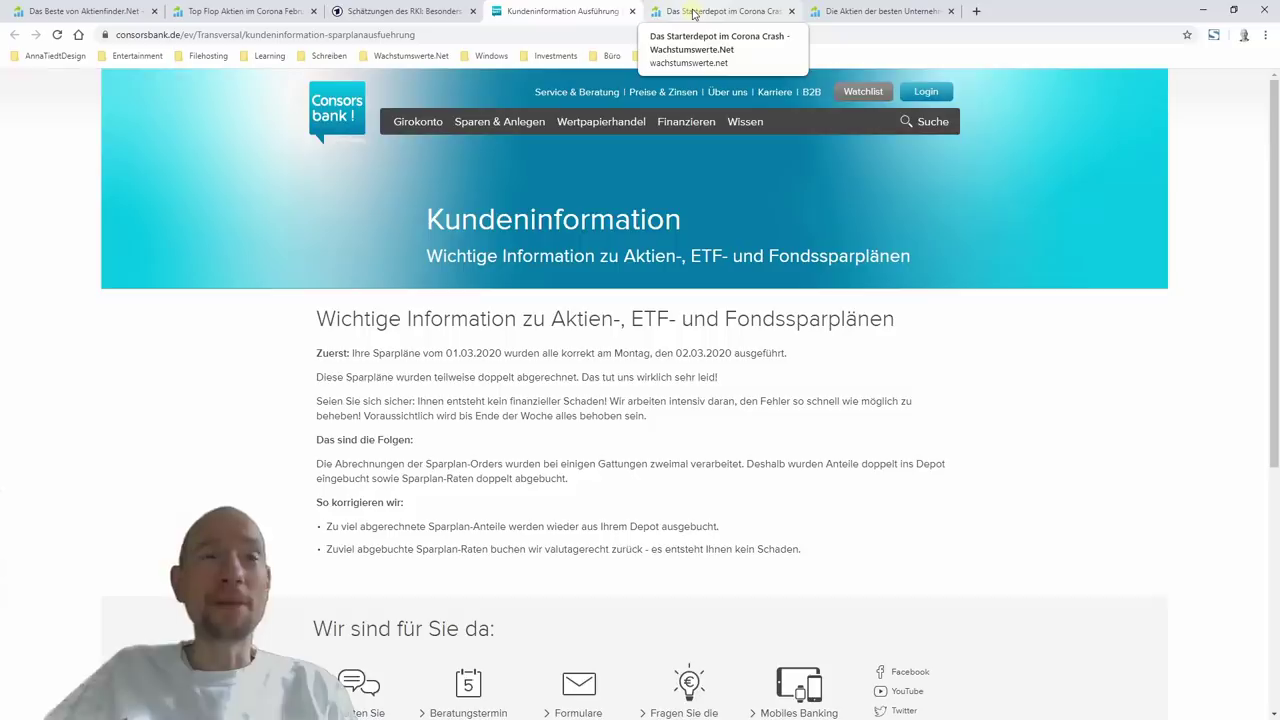
{"action": "left_click", "coordinate": [693, 14]}
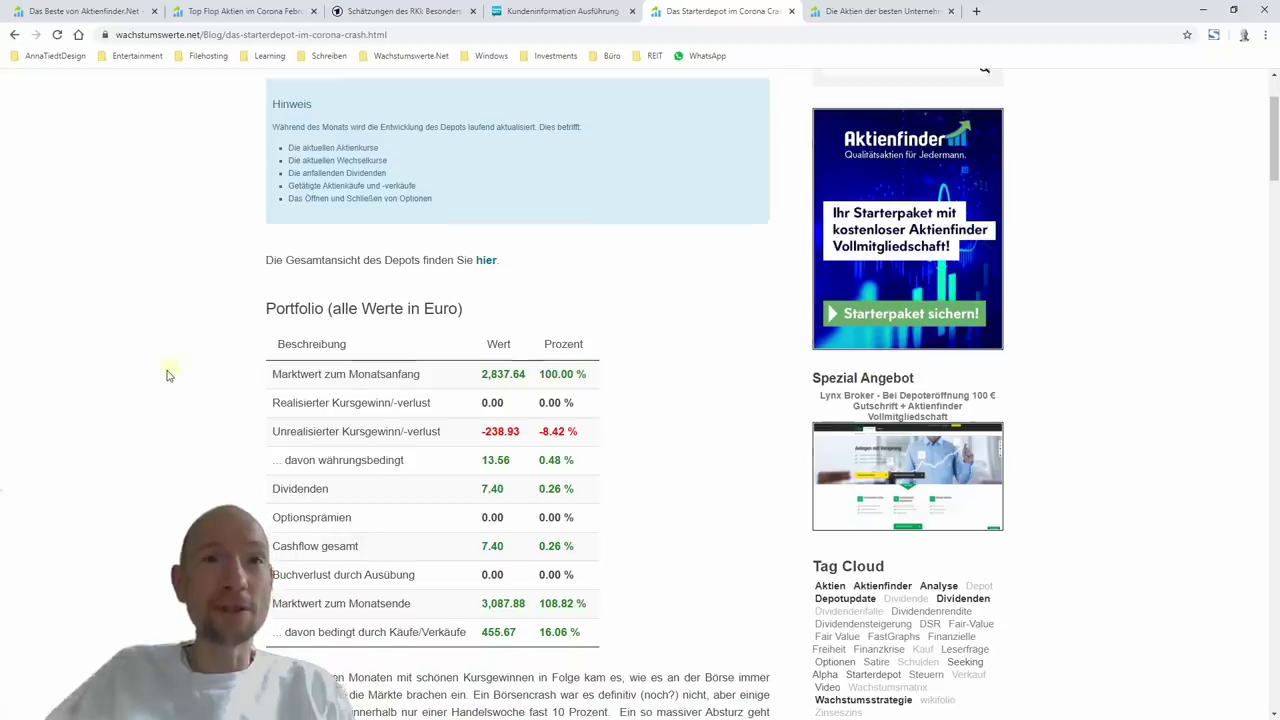
{"action": "scroll", "coordinate": [152, 383], "scroll_direction": "up", "scroll_amount": 2}
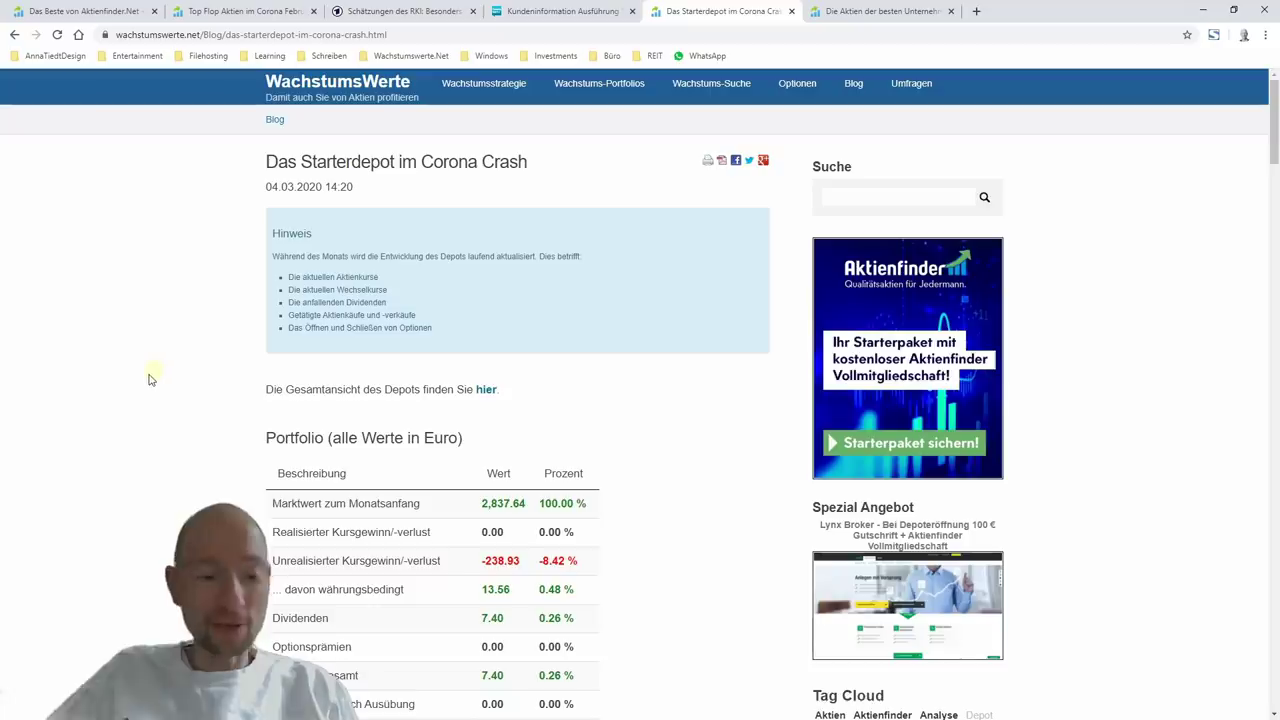
{"action": "key", "text": "ctrl+plus"}
{"action": "key", "text": "ctrl+plus"}
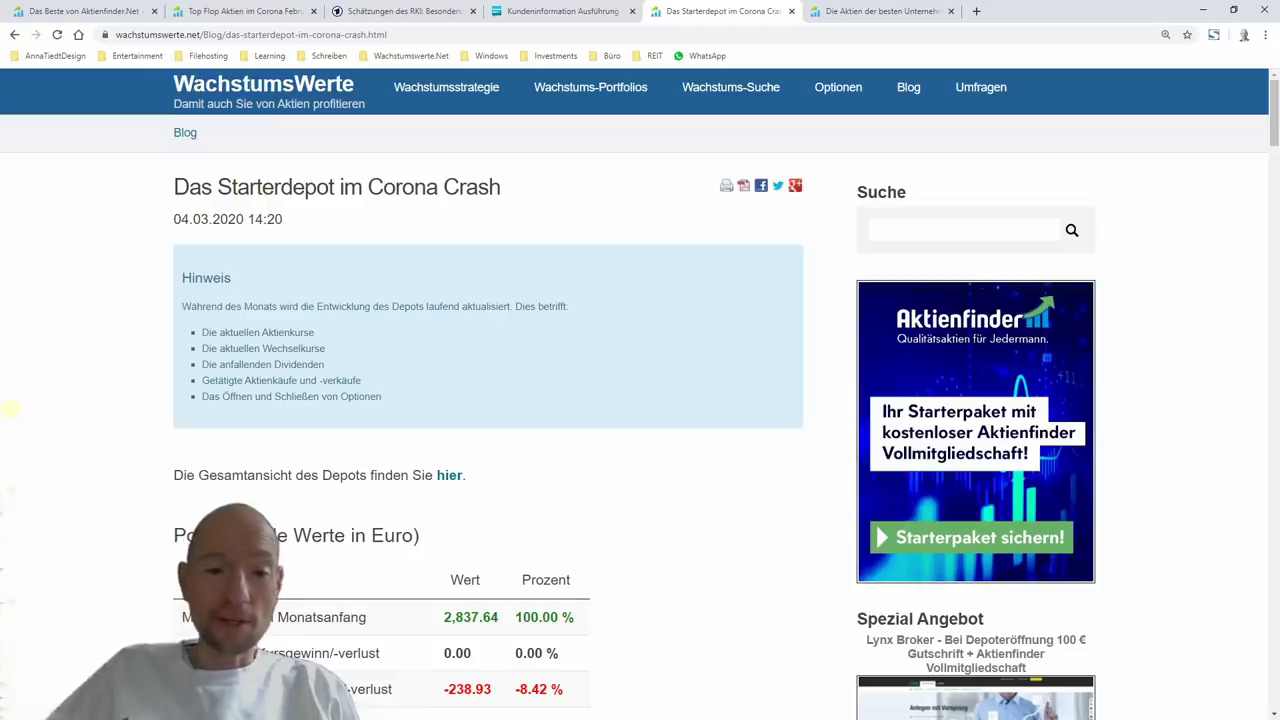
Read the article's "Portfolio (alle Werte in Euro)" table
{"action": "scroll", "coordinate": [49, 405], "scroll_direction": "down", "scroll_amount": 3}
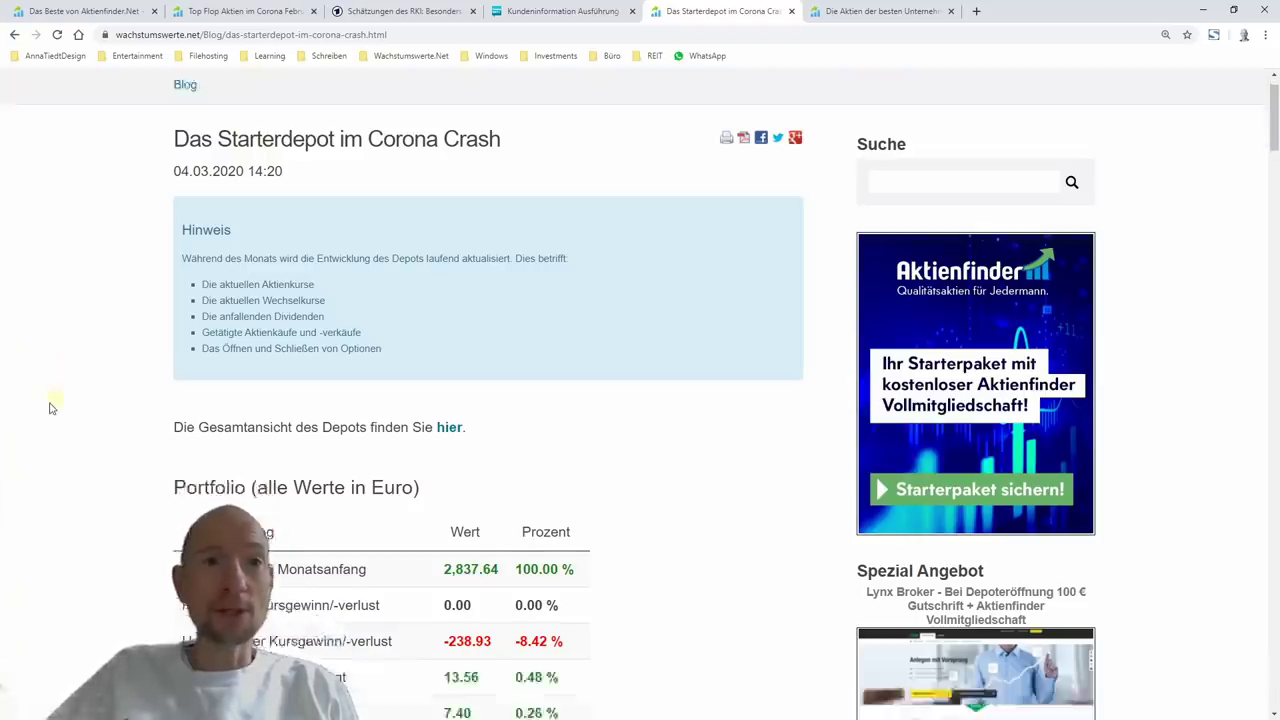
{"action": "scroll", "coordinate": [50, 406], "scroll_direction": "down", "scroll_amount": 1}
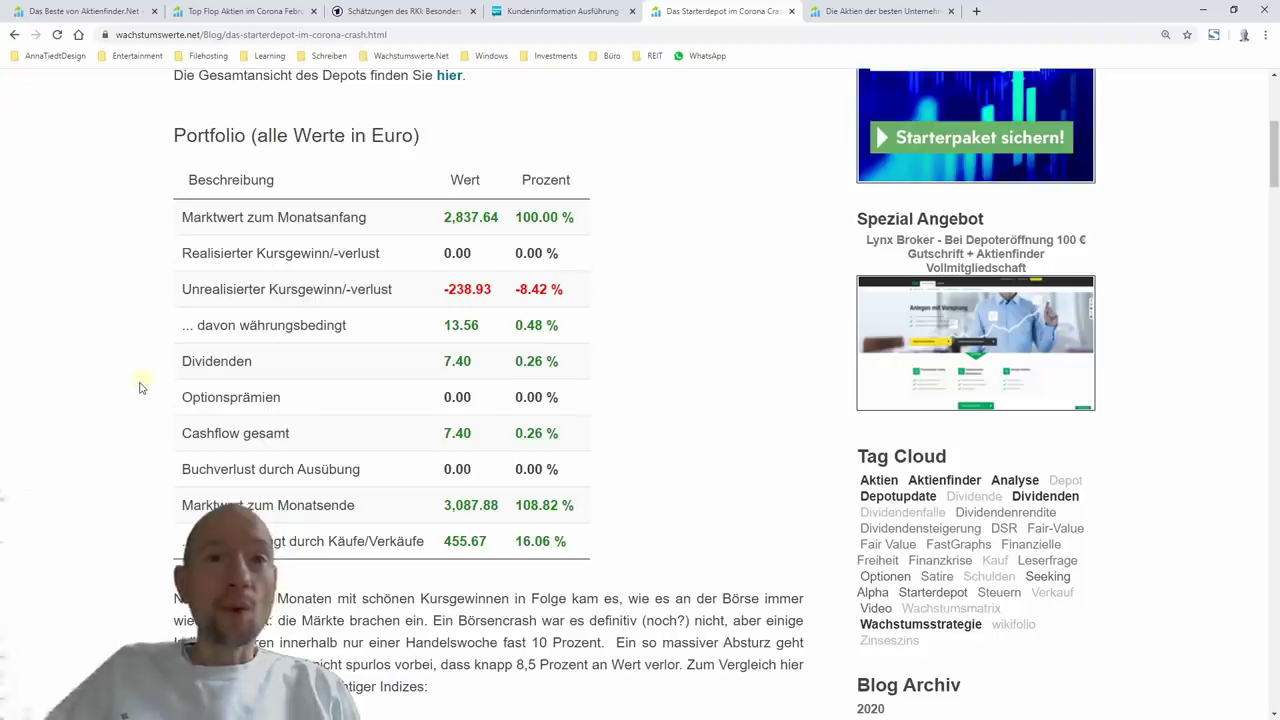
{"action": "scroll", "coordinate": [139, 387], "scroll_direction": "down", "scroll_amount": 1}
{"action": "scroll", "coordinate": [139, 387], "scroll_direction": "up", "scroll_amount": 1}
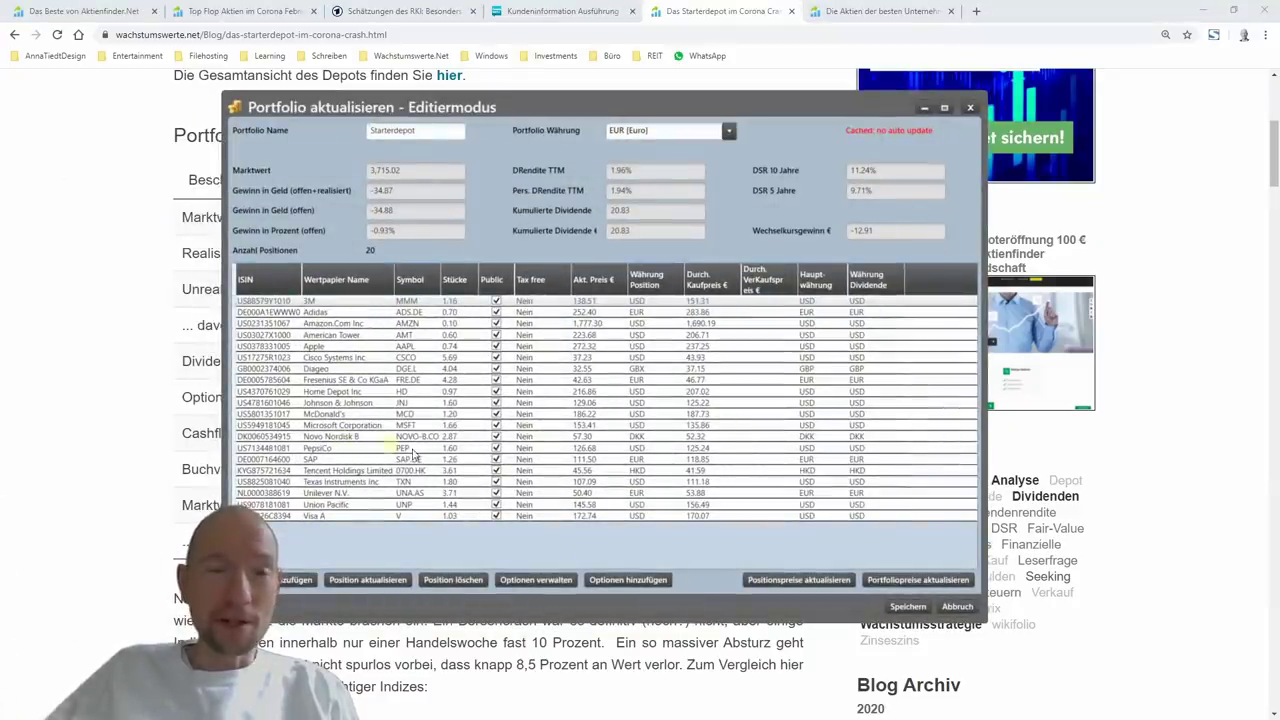
Maximize the Starterdepot portfolio window and select the Union Pacific position
{"action": "left_click", "coordinate": [944, 107]}
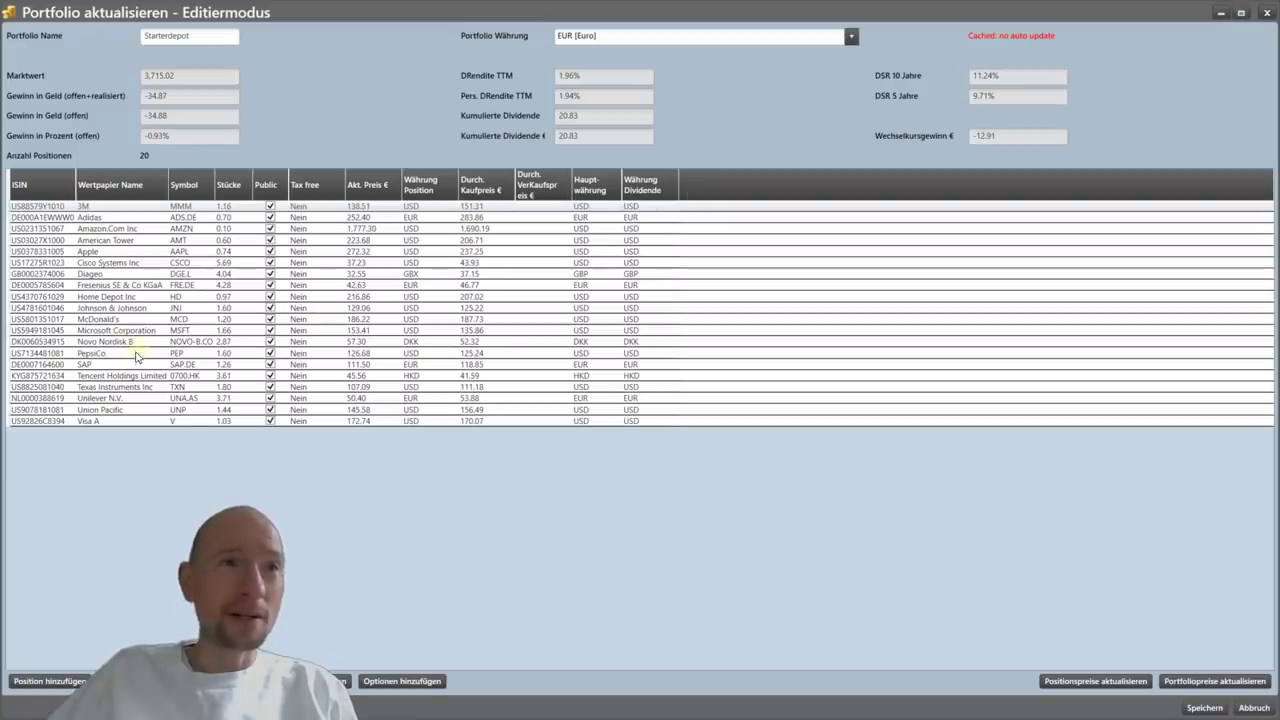
{"action": "left_click", "coordinate": [121, 410]}
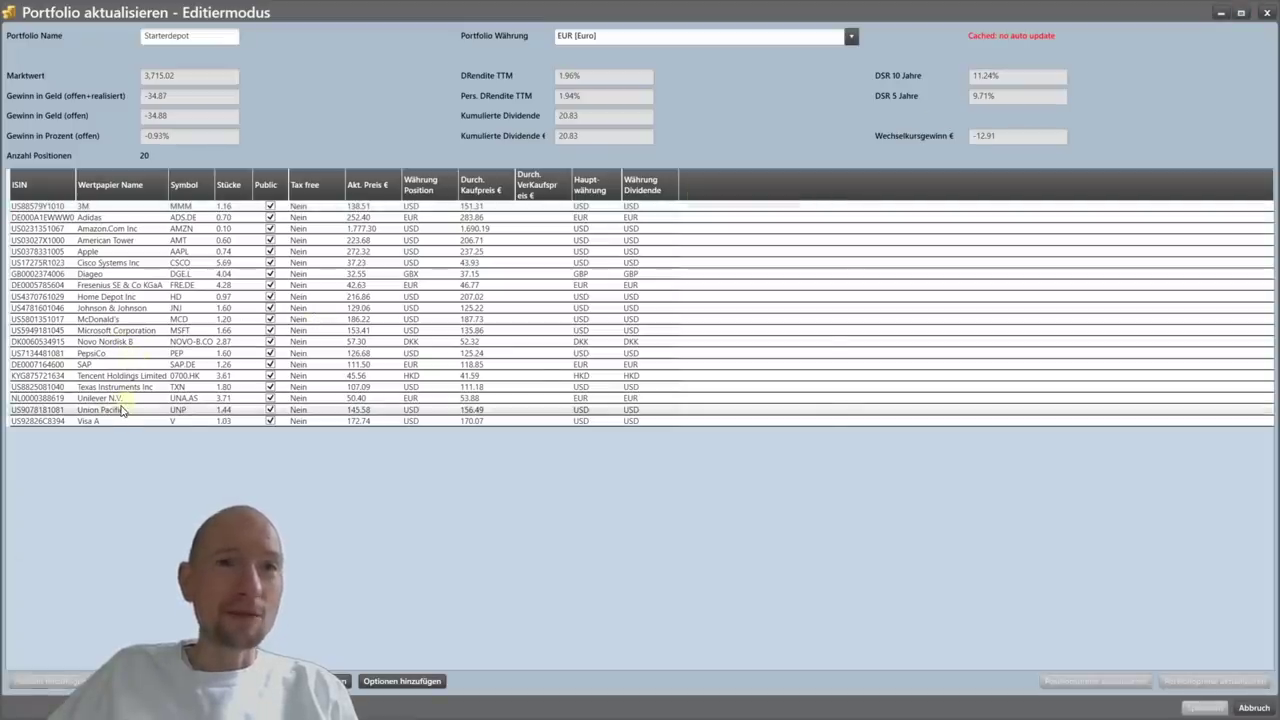
Review the Union Pacific purchase transactions, close the position without saving, and minimize the portfolio window to return to the browser article
{"action": "left_click_drag", "start_coordinate": [682, 238], "coordinate": [667, 122]}
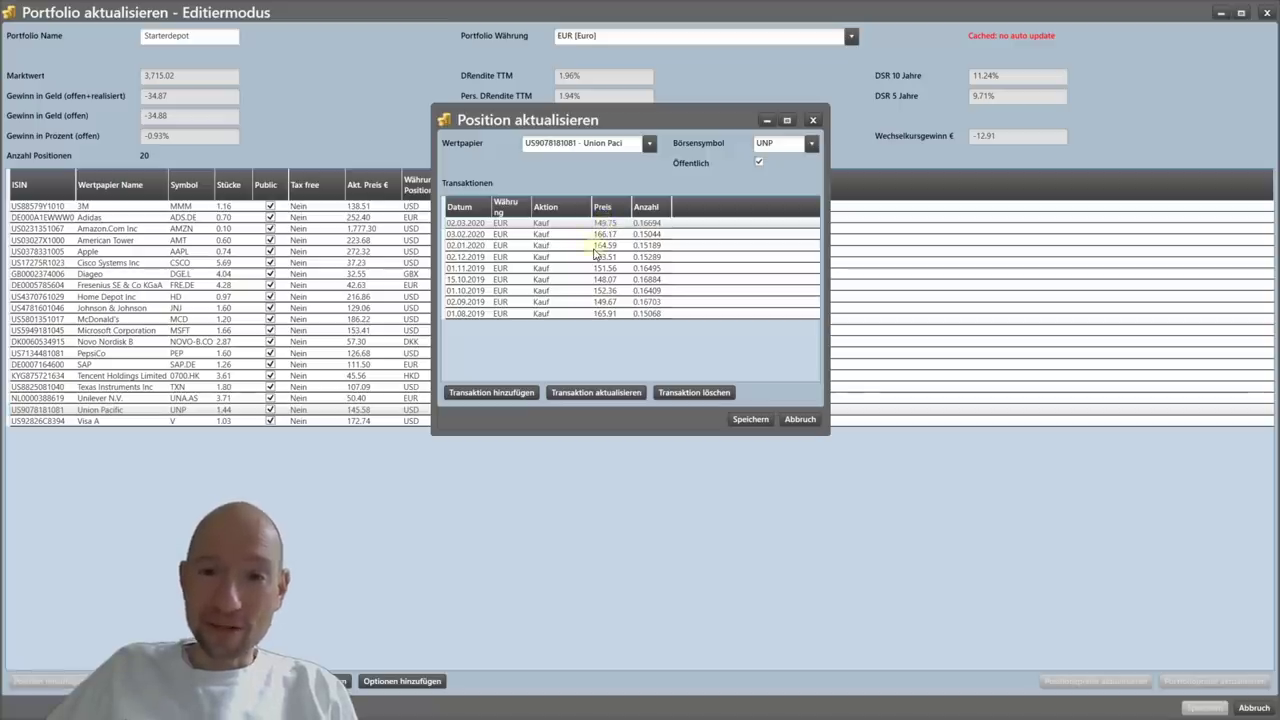
{"action": "left_click", "coordinate": [800, 420]}
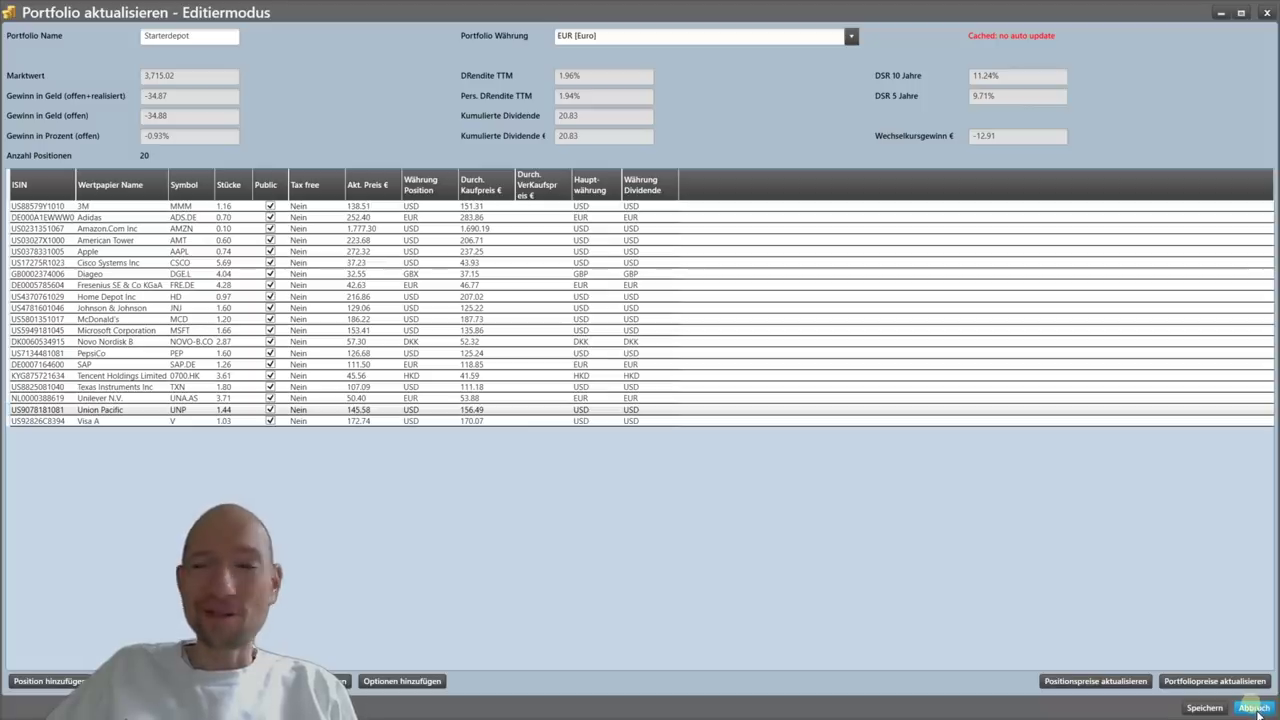
{"action": "left_click", "coordinate": [1221, 13]}
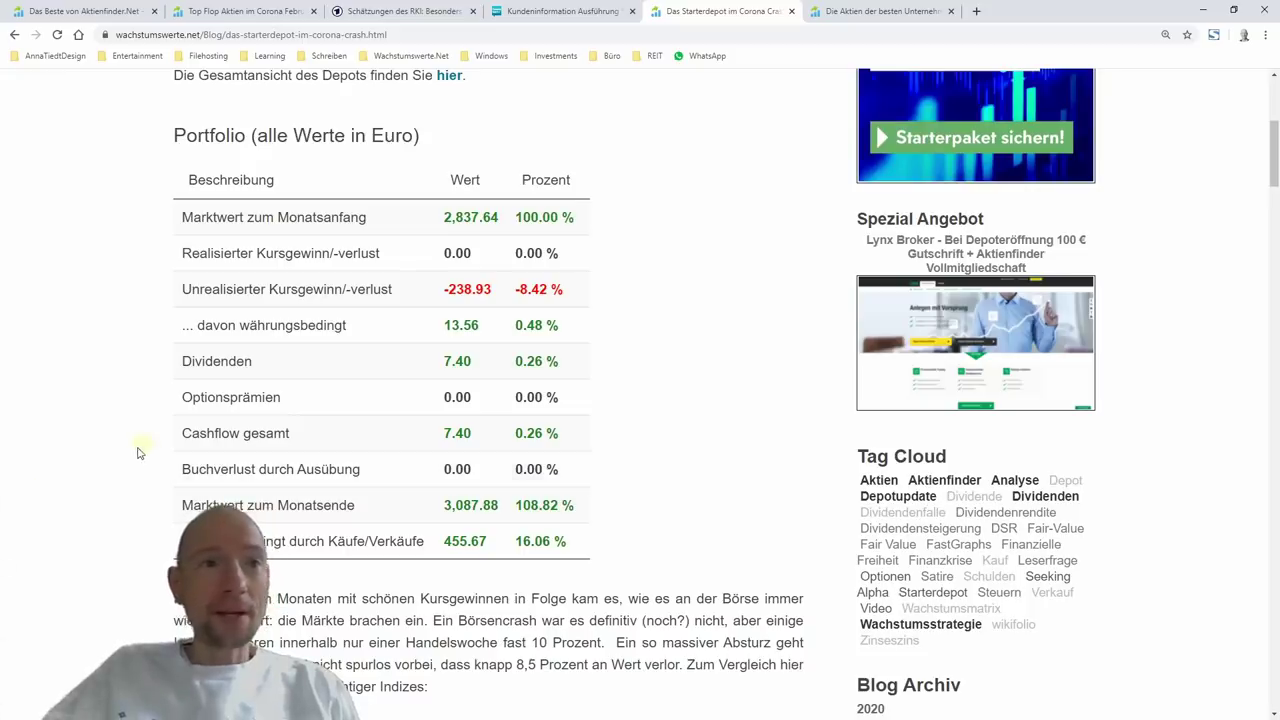
Read the article from the index comparison through "Wie läuft das Starterdepot weiter?" and the "Fazit" to the "Einzelne Positionen" table
{"action": "scroll", "coordinate": [131, 451], "scroll_direction": "down", "scroll_amount": 3}
{"action": "scroll", "coordinate": [117, 434], "scroll_direction": "down", "scroll_amount": 3}
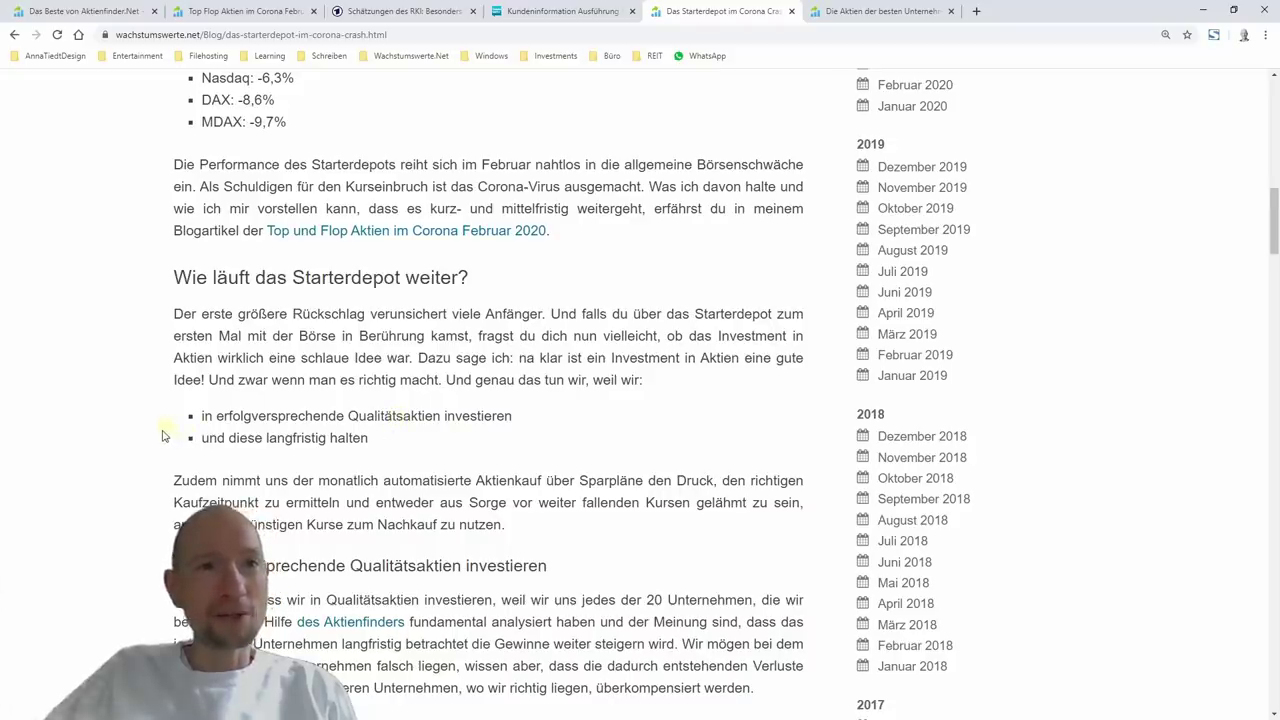
{"action": "scroll", "coordinate": [165, 435], "scroll_direction": "down", "scroll_amount": 1}
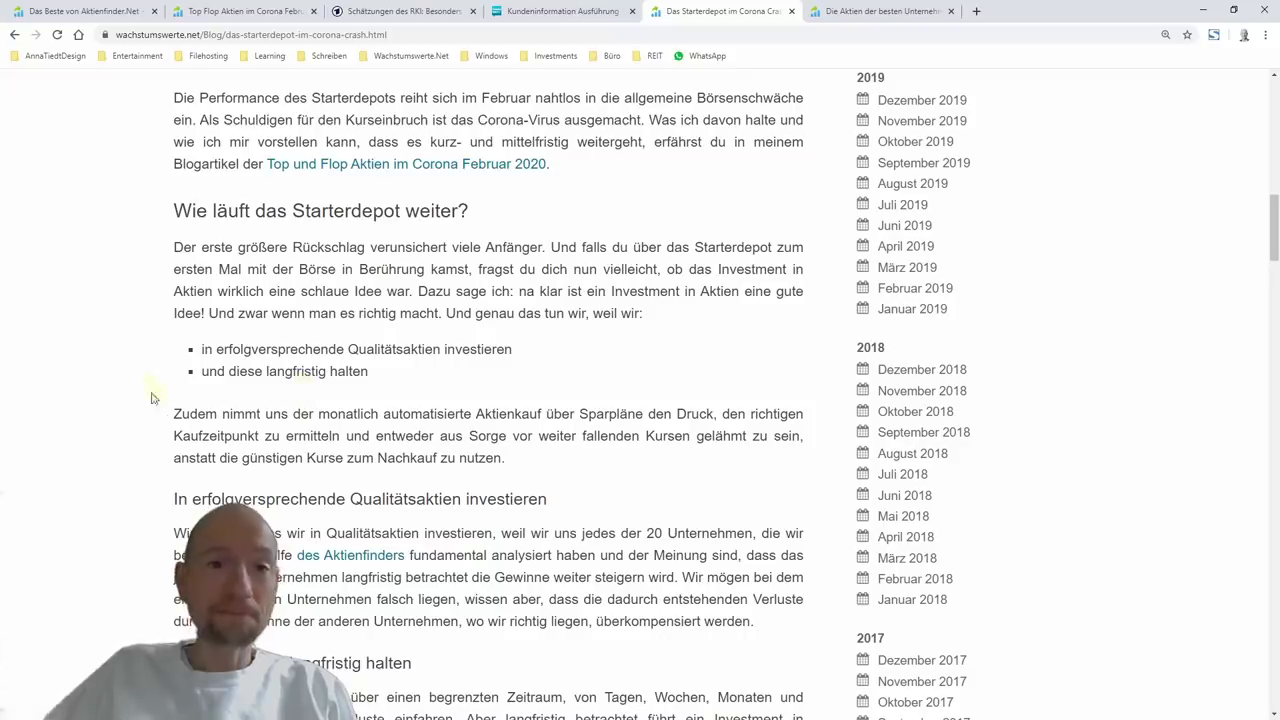
{"action": "scroll", "coordinate": [149, 394], "scroll_direction": "down", "scroll_amount": 7}
{"action": "scroll", "coordinate": [136, 374], "scroll_direction": "up", "scroll_amount": 1}
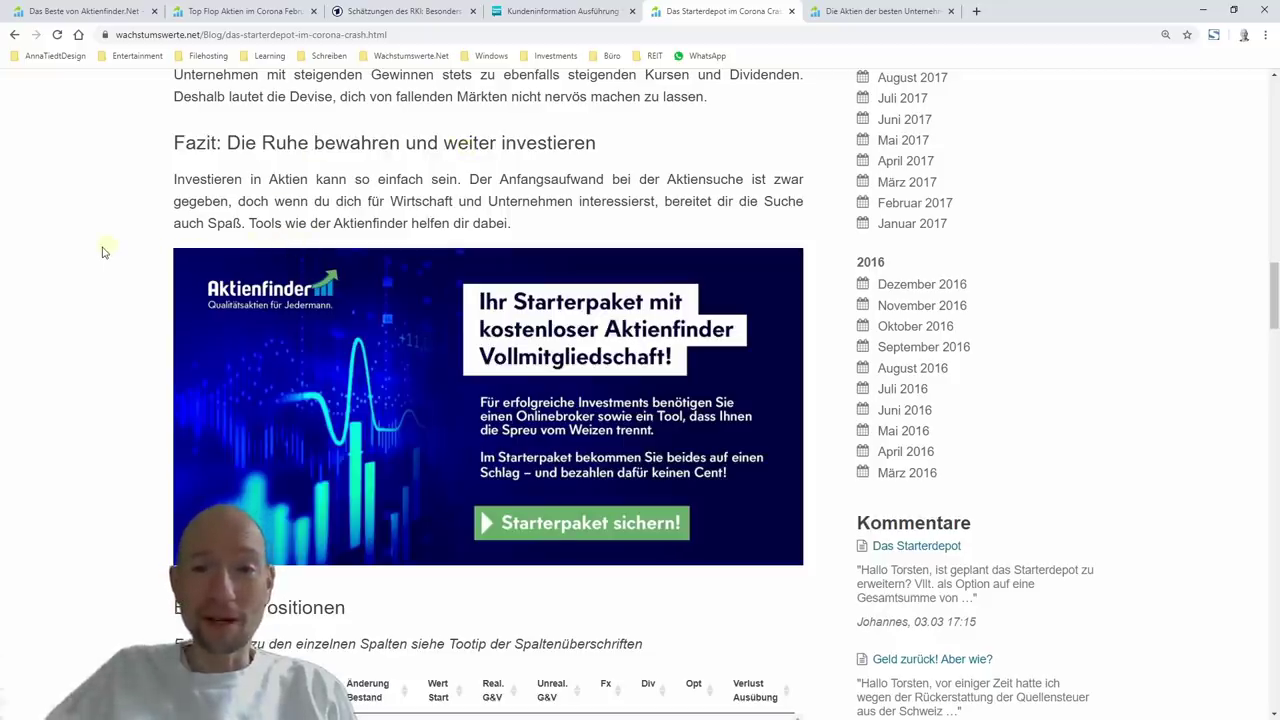
{"action": "scroll", "coordinate": [102, 252], "scroll_direction": "down", "scroll_amount": 3}
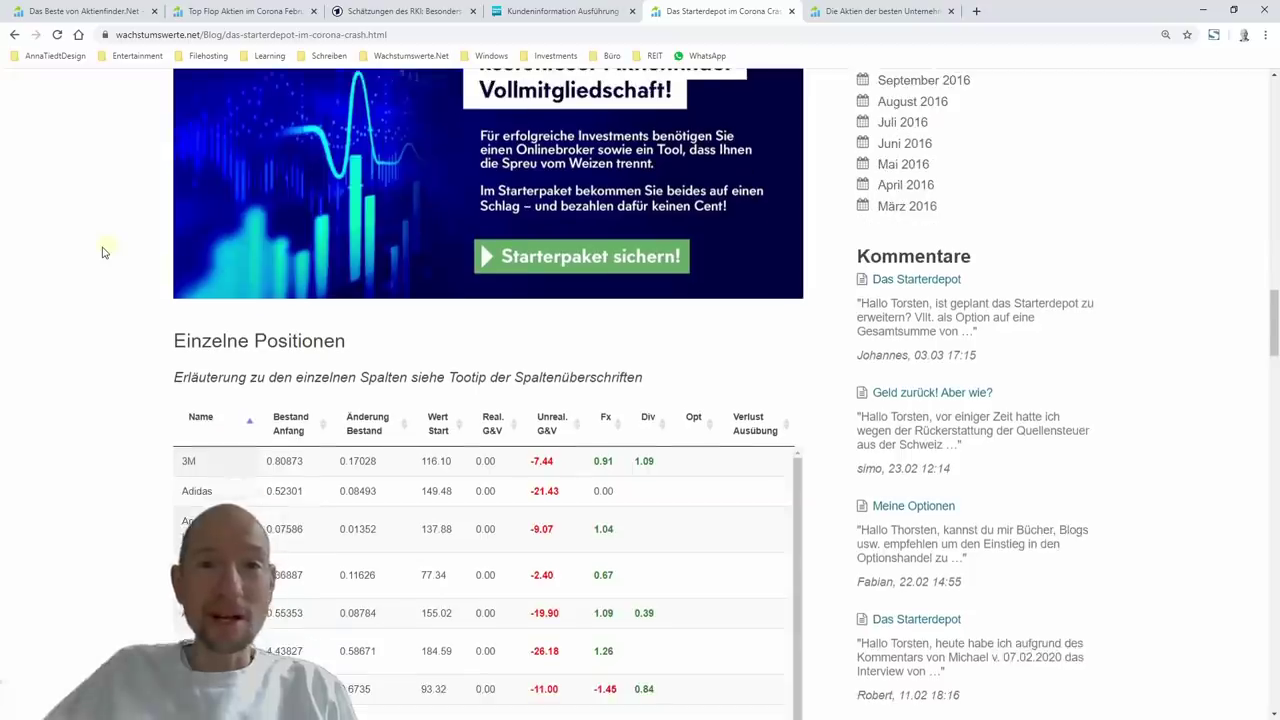
{"action": "scroll", "coordinate": [102, 252], "scroll_direction": "down", "scroll_amount": 1}
{"action": "scroll", "coordinate": [102, 252], "scroll_direction": "down", "scroll_amount": 1}
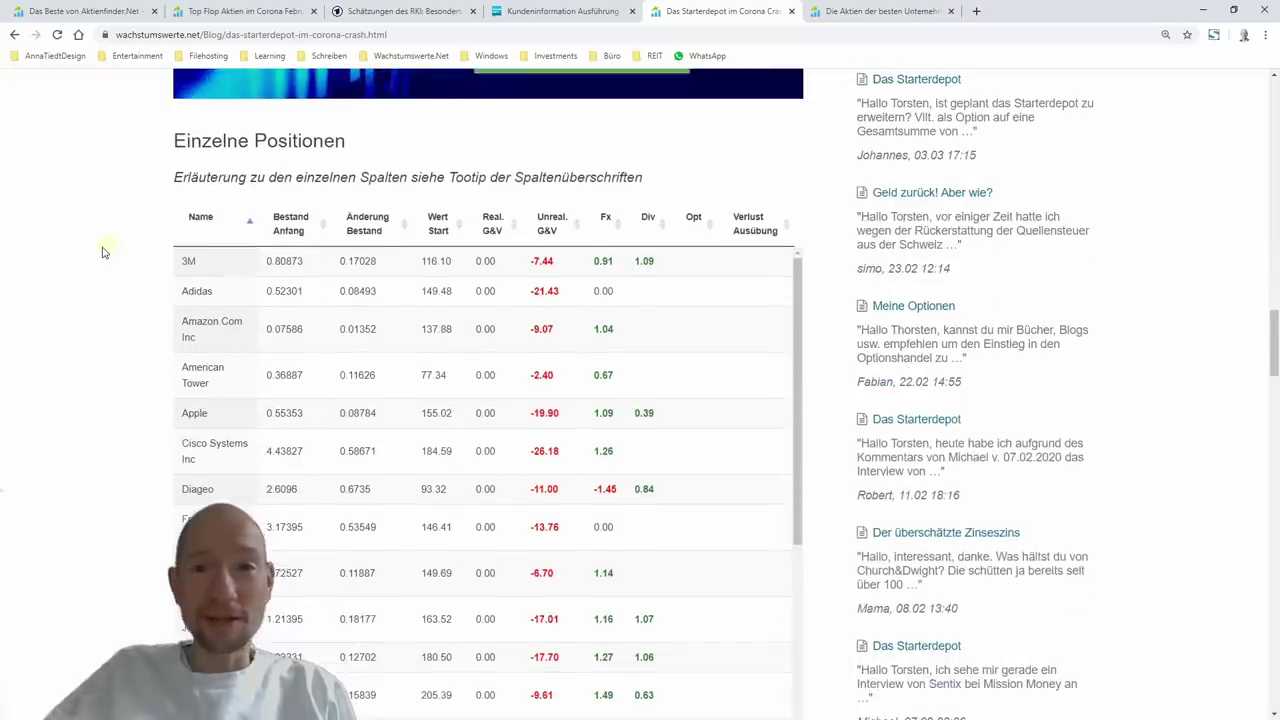